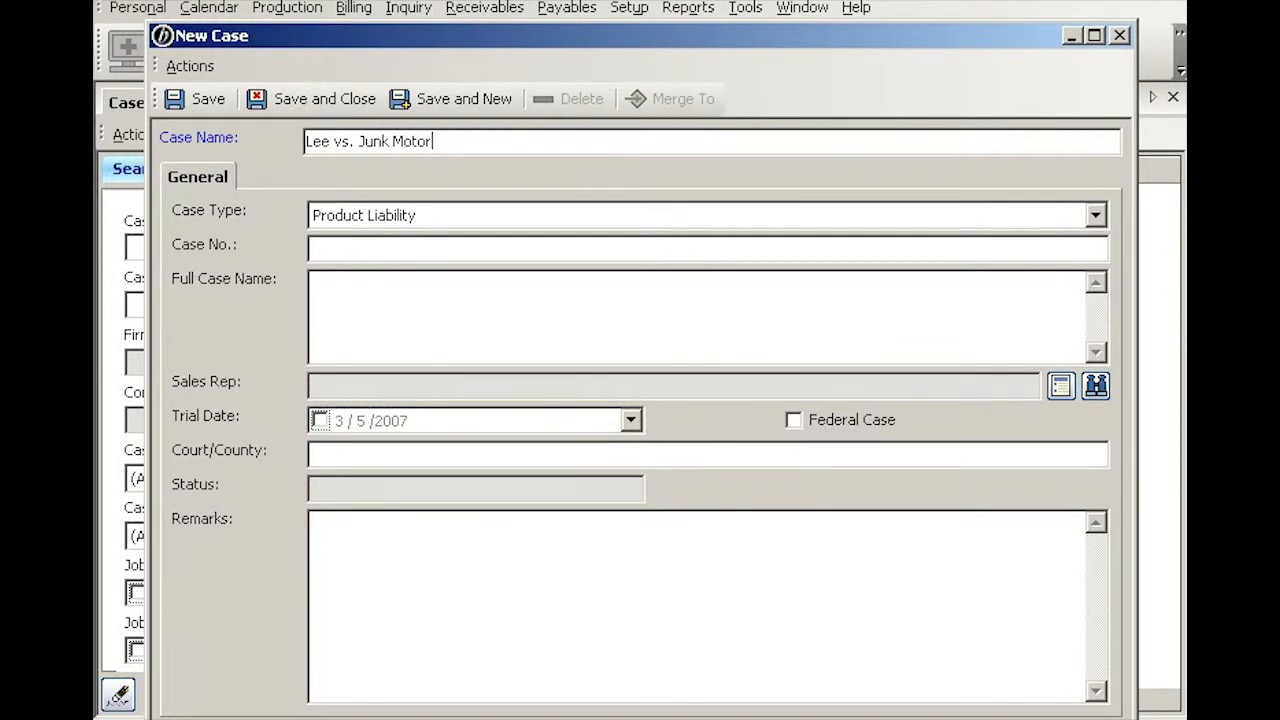
- Keep Product Liability as the new case's type and enter the case number
{"action": "key", "text": "Tab"}
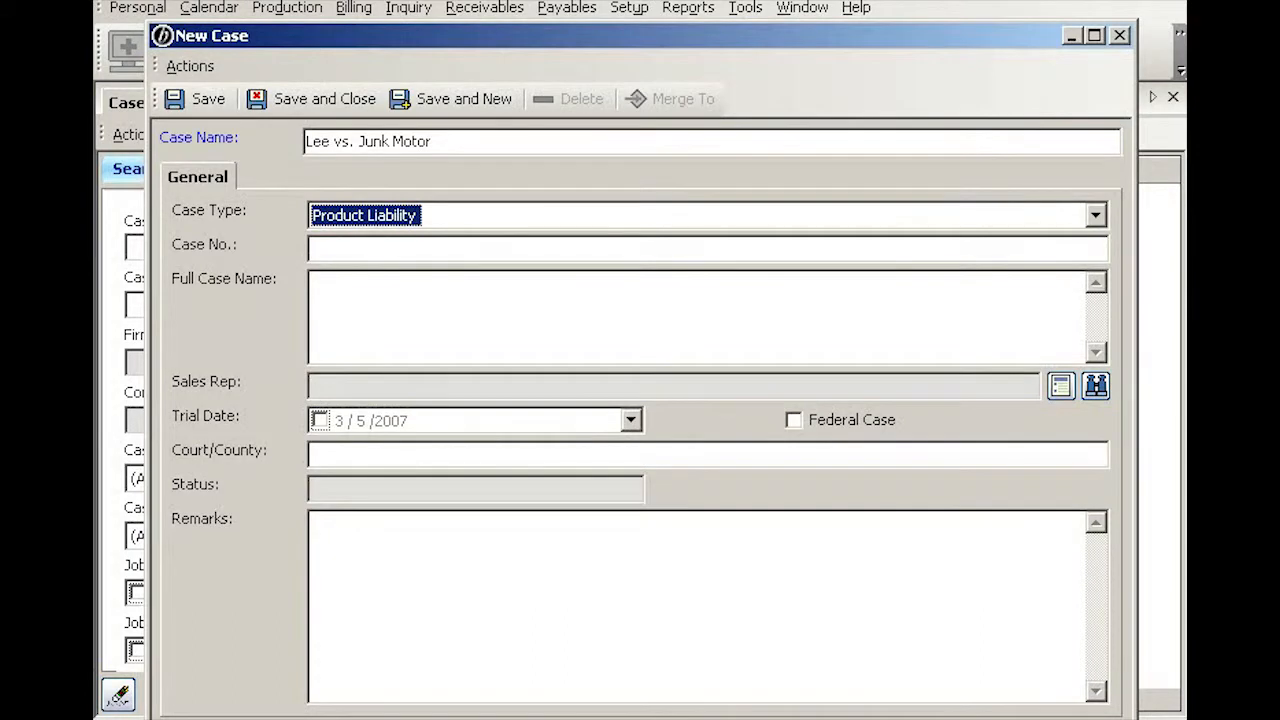
{"action": "left_click", "coordinate": [1096, 218]}
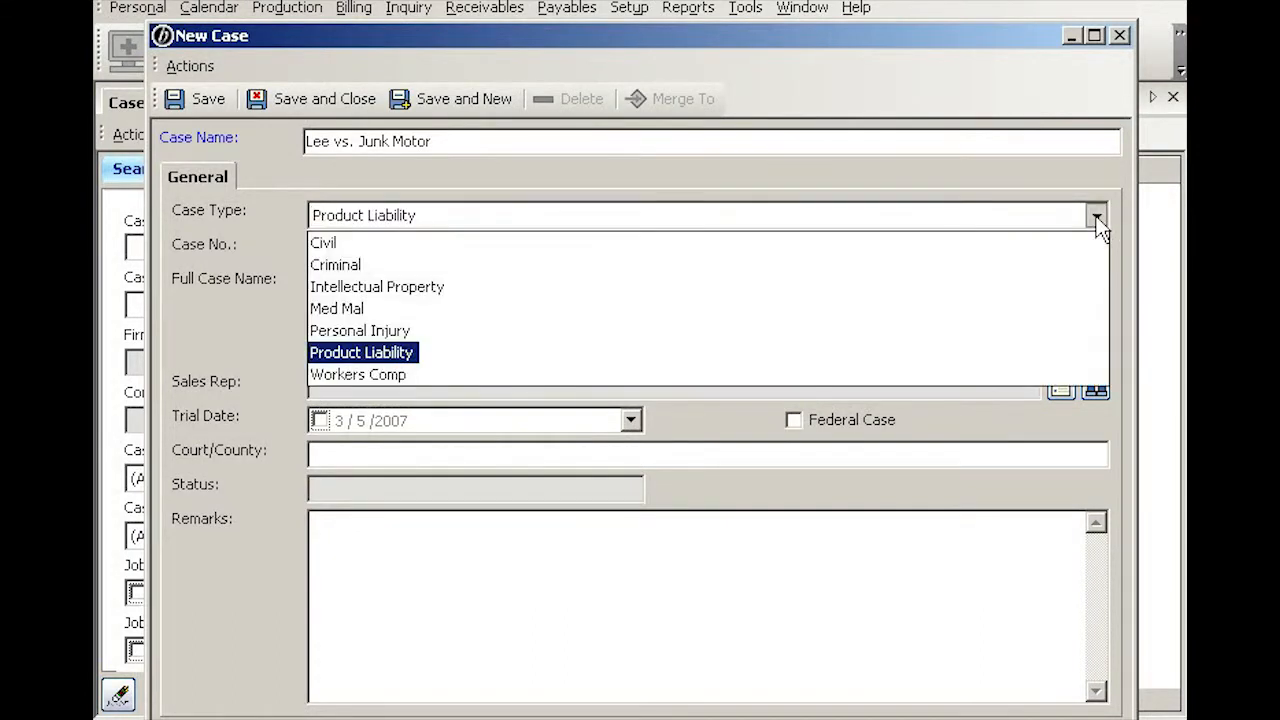
{"action": "left_click", "coordinate": [1097, 220]}
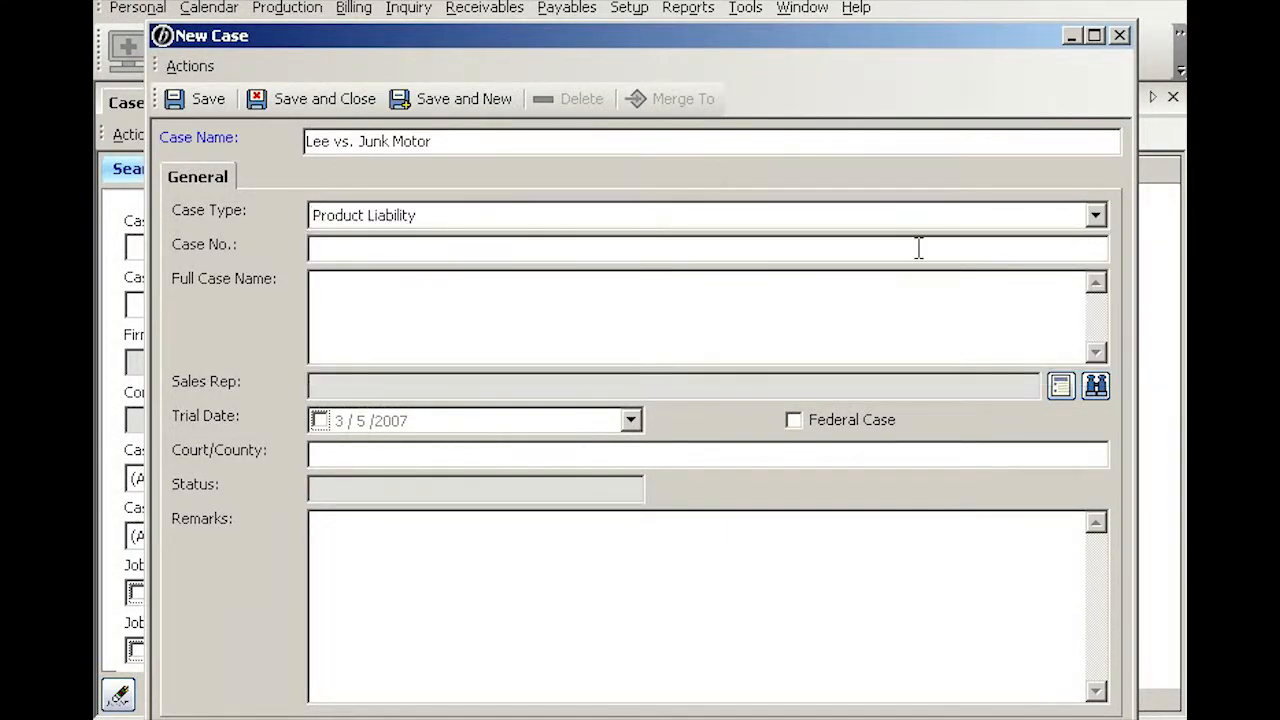
{"action": "left_click", "coordinate": [430, 248]}
{"action": "type", "text": "MC 456345345"}
{"action": "key", "text": "Tab"}
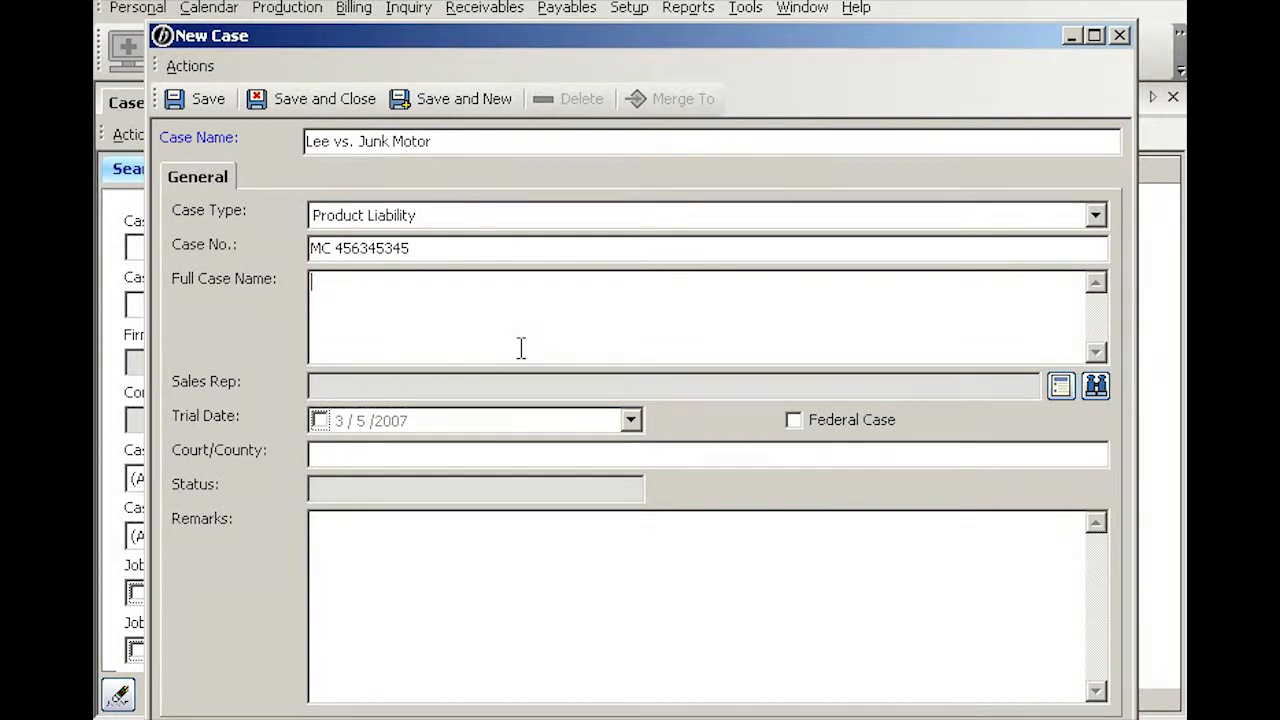
- Enter the full case name as the plaintiff's full name versus Junk Motor Company, and save the case
{"action": "type", "text": "Yong Lee vs. Junk Motor Company"}
{"action": "key", "text": "Tab"}
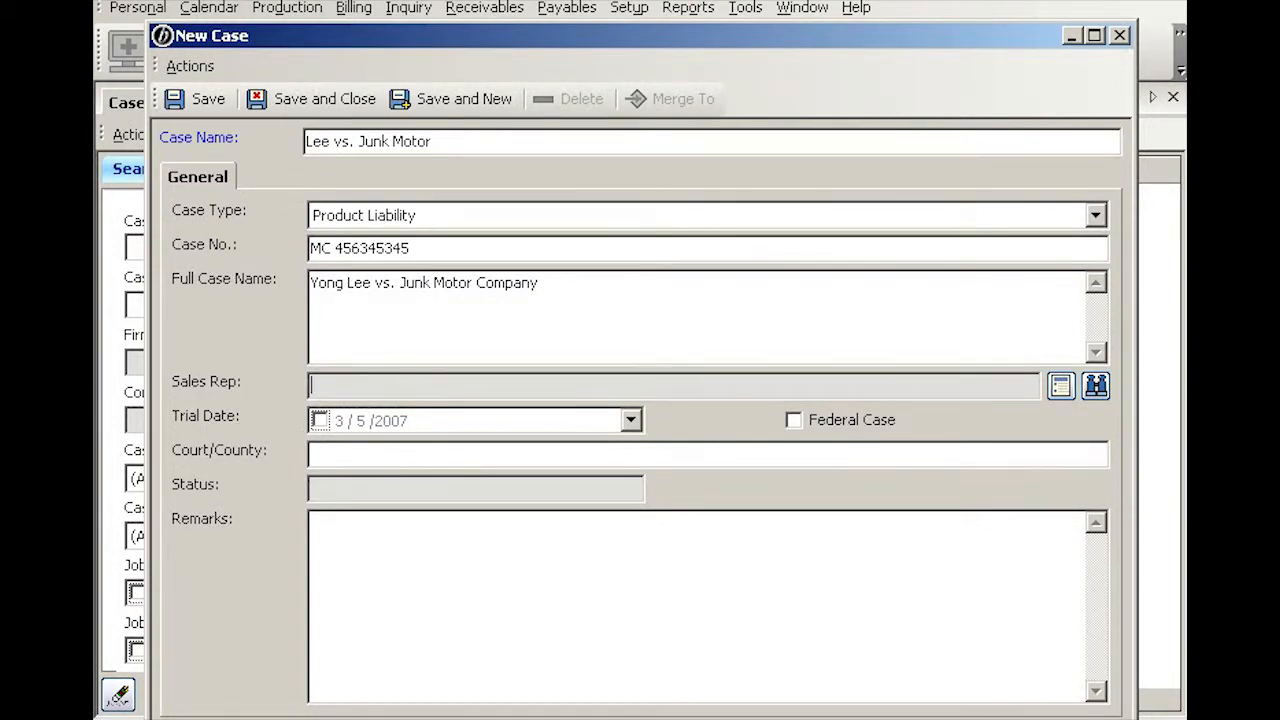
{"action": "key", "text": "Tab"}
{"action": "key", "text": "Tab"}
{"action": "left_click", "coordinate": [199, 98]}
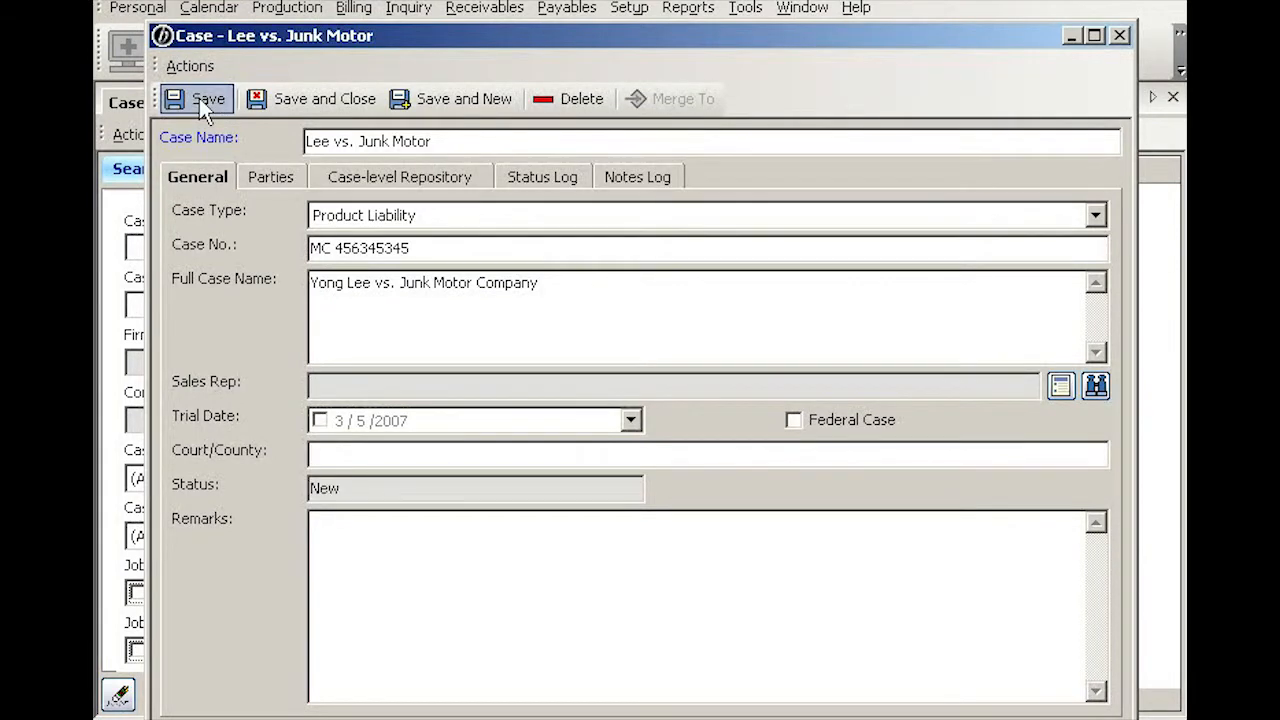
- Review the saved case's Parties, Case-level Repository, Status Log and Notes Log sections
{"action": "left_click", "coordinate": [283, 190]}
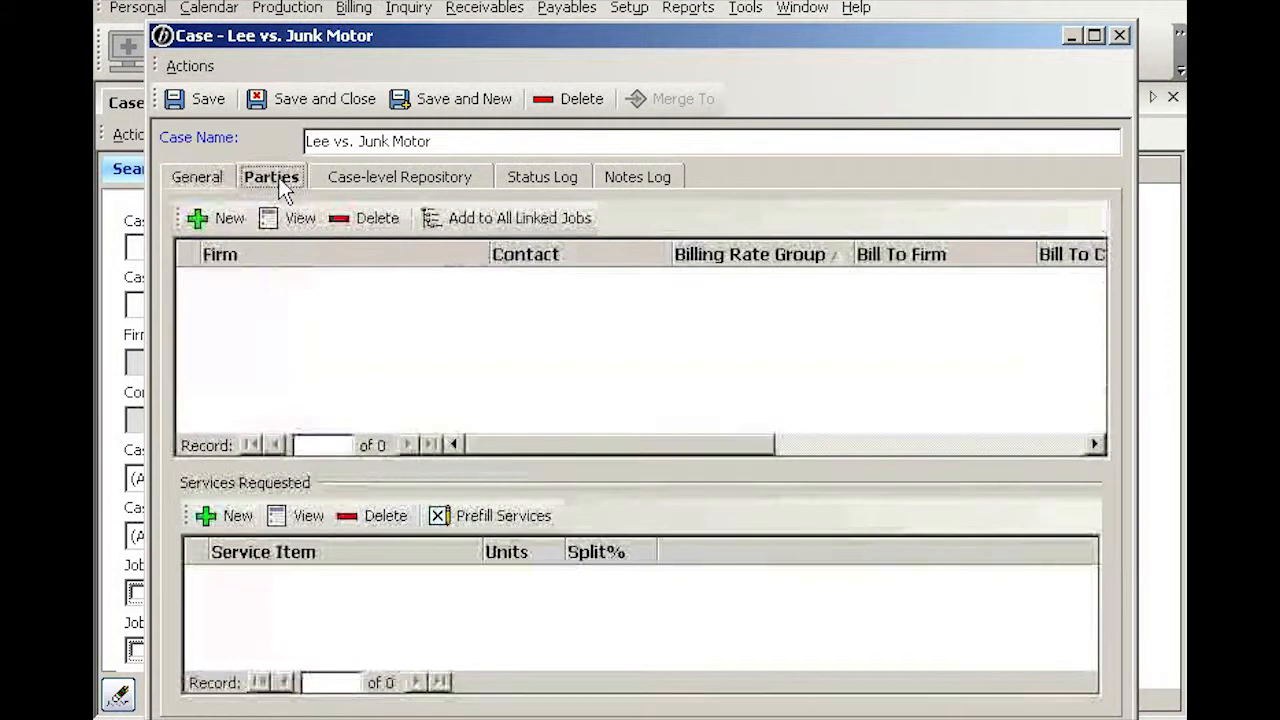
{"action": "left_click", "coordinate": [414, 177]}
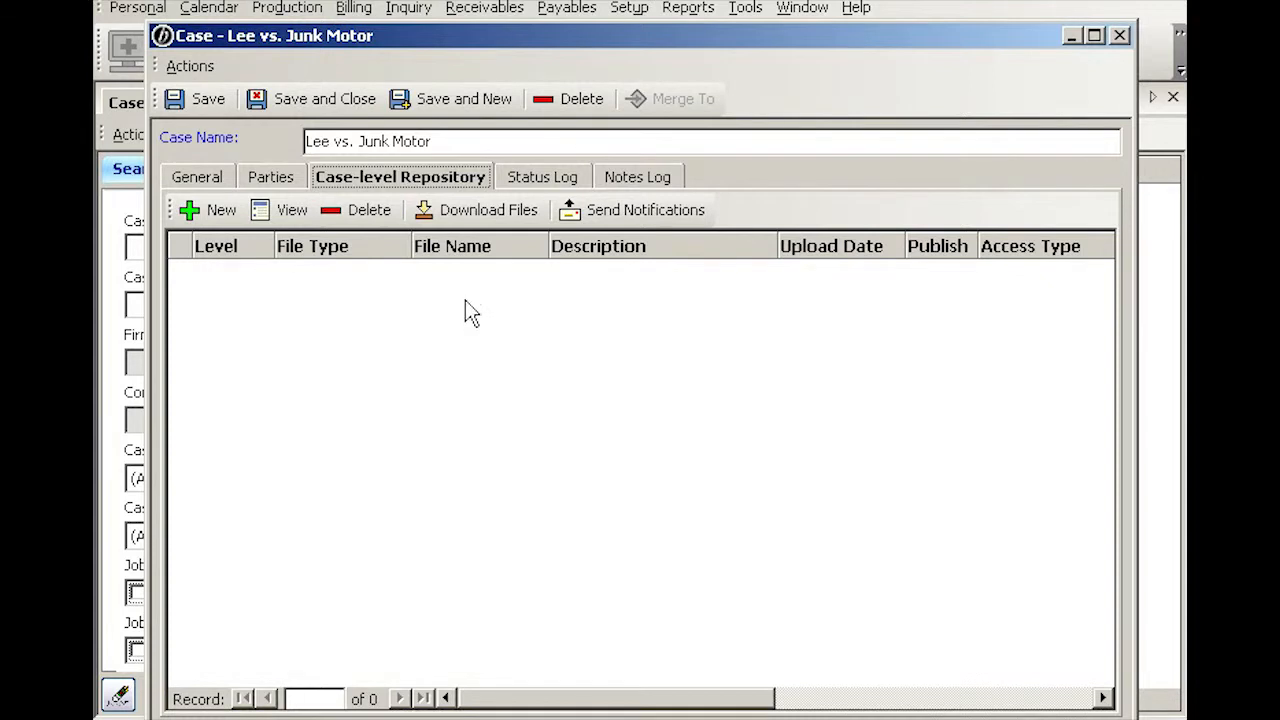
{"action": "left_click", "coordinate": [540, 185]}
{"action": "left_click", "coordinate": [634, 180]}
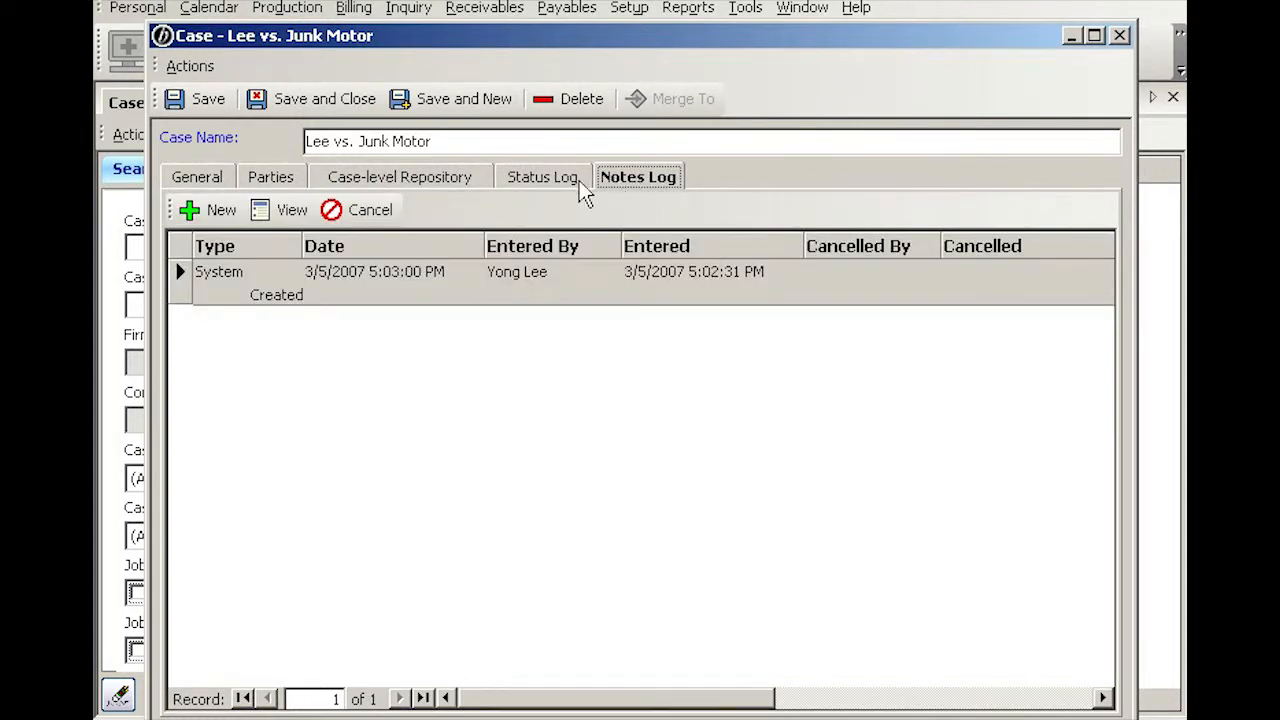
- Start a new party for the case, look up contacts matching "defen", and select Attorney Defendant as its contact
{"action": "left_click", "coordinate": [278, 180]}
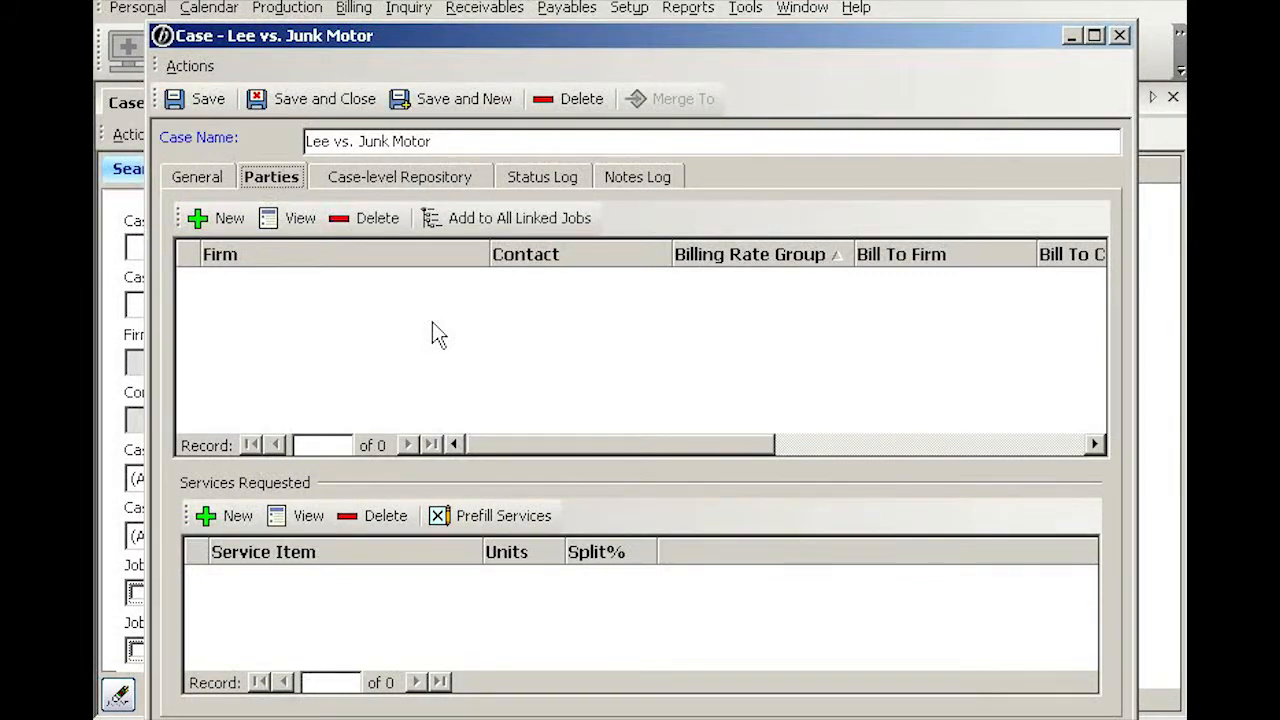
{"action": "left_click", "coordinate": [227, 220]}
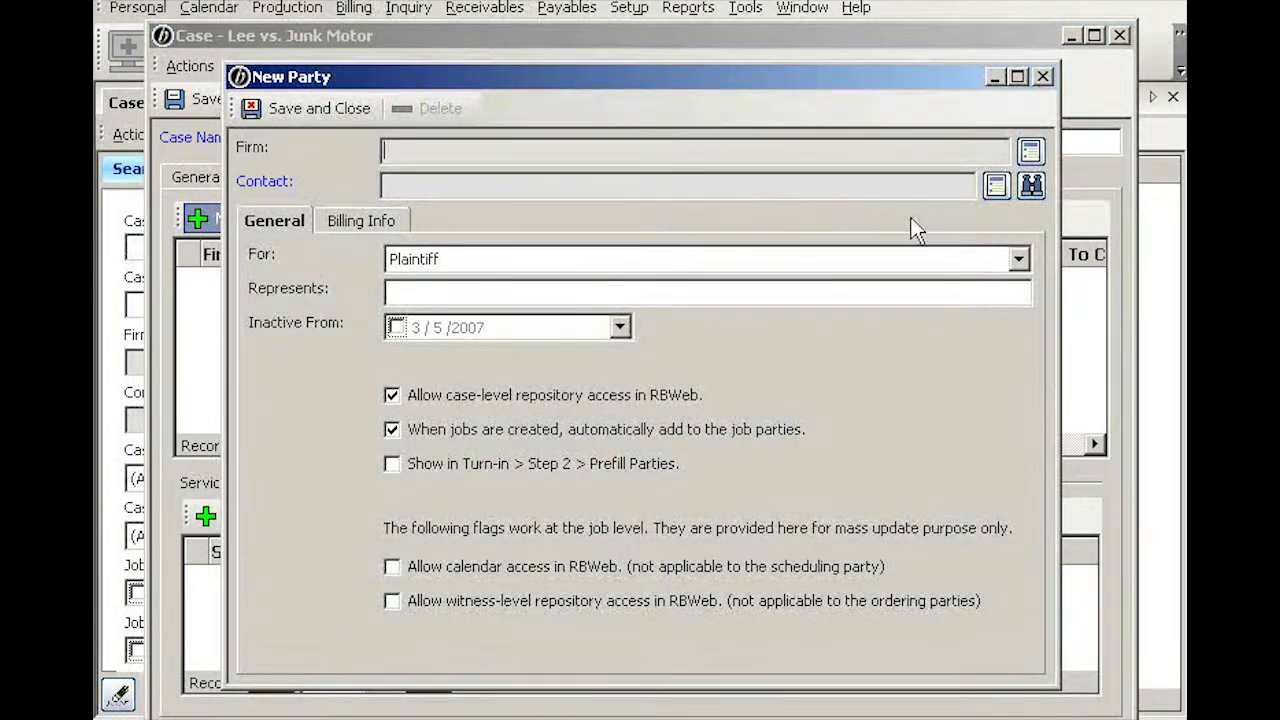
{"action": "left_click", "coordinate": [1030, 186]}
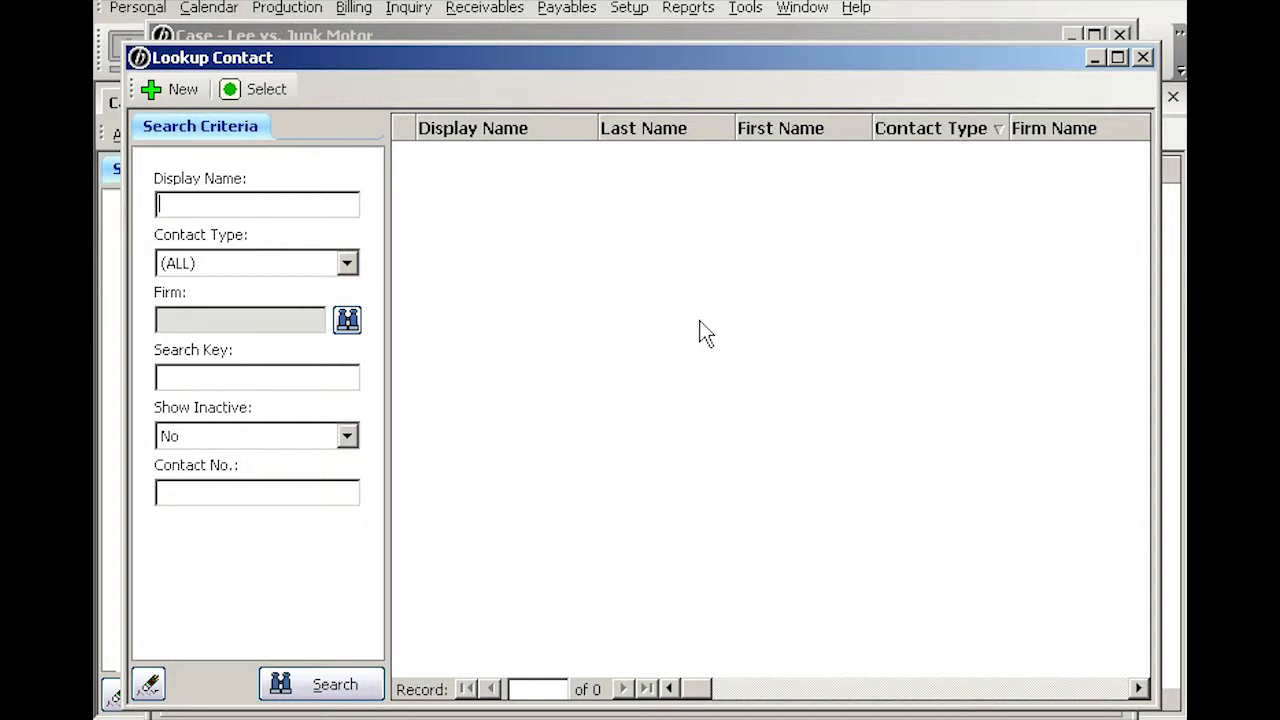
{"action": "type", "text": "defen"}
{"action": "key", "text": "Return"}
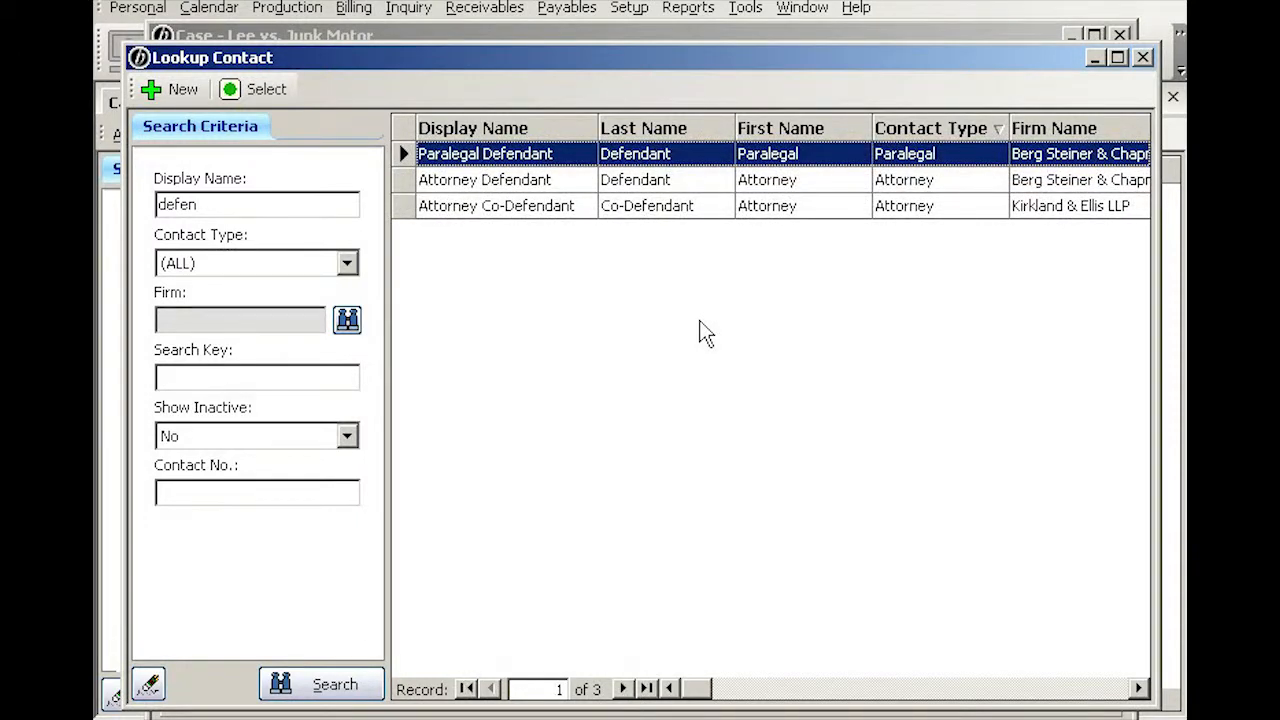
{"action": "right_click", "coordinate": [575, 190]}
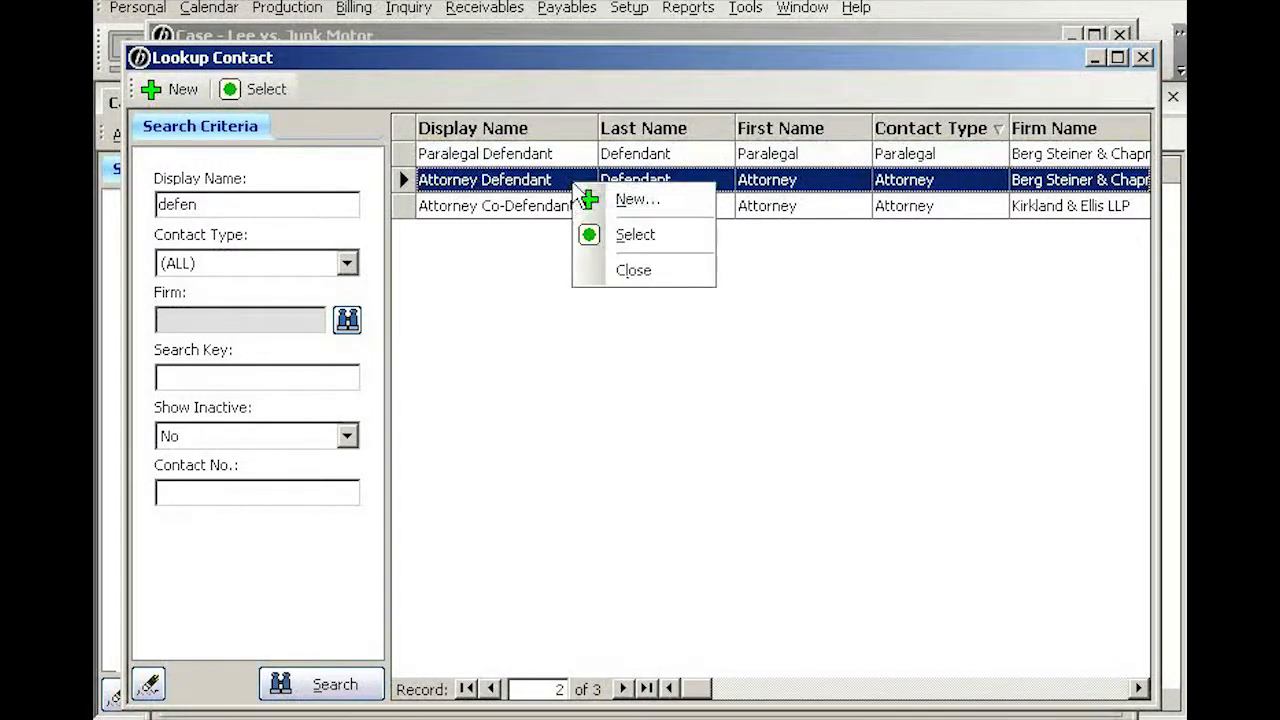
{"action": "left_click", "coordinate": [659, 240]}
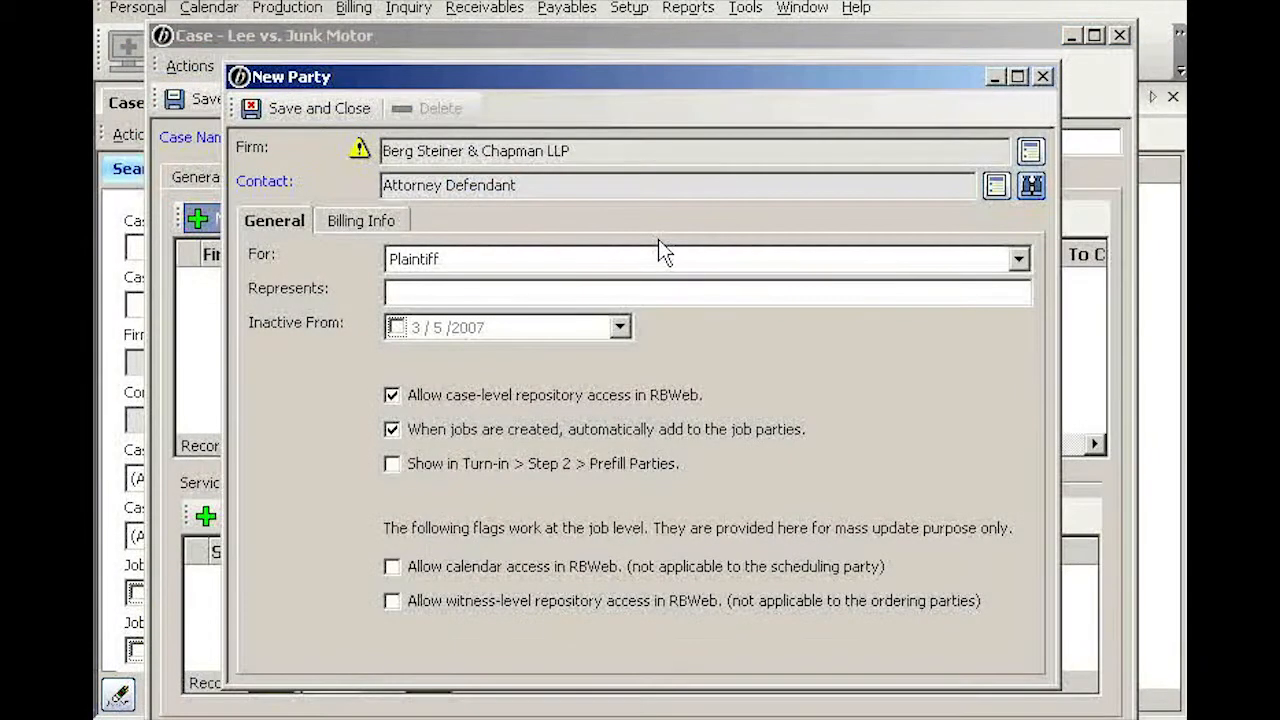
- Set the party's For role to Defendant and Represents to Junk Motor, and enable showing it in Turn-in Step 2 Prefill Parties
{"action": "left_click", "coordinate": [620, 258]}
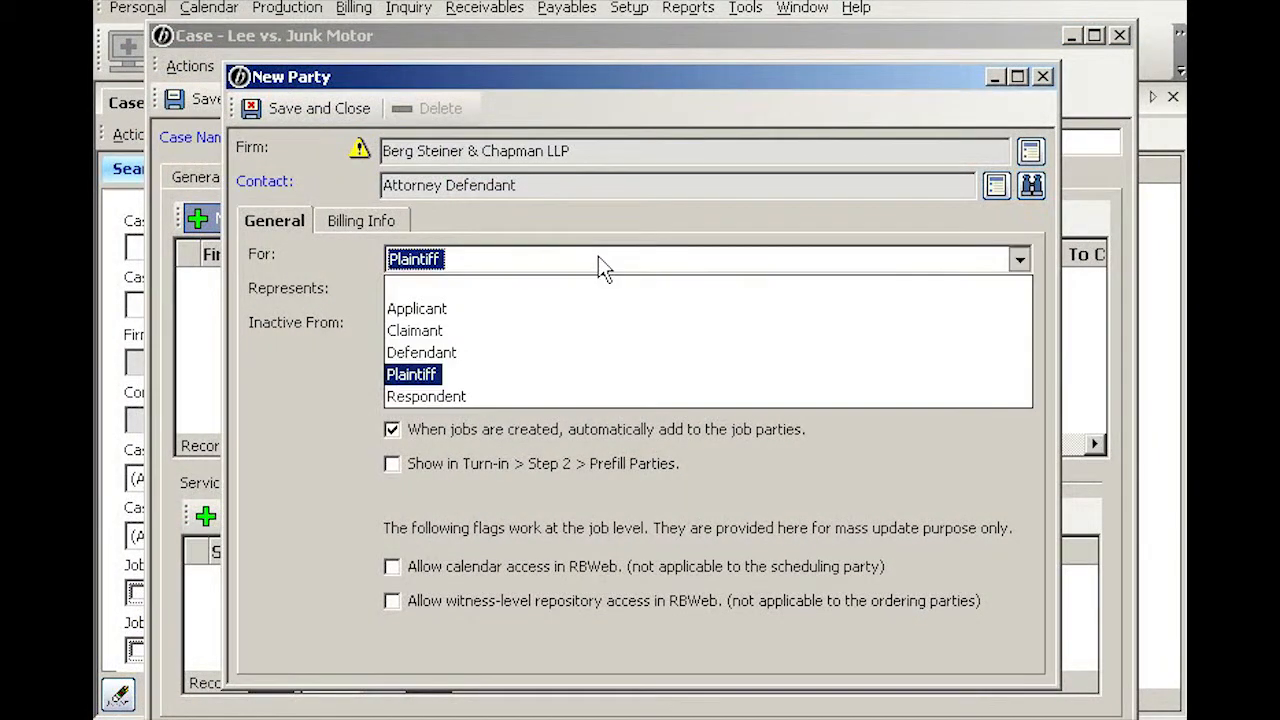
{"action": "left_click", "coordinate": [440, 352]}
{"action": "left_click", "coordinate": [418, 290]}
{"action": "type", "text": "Junk Motor"}
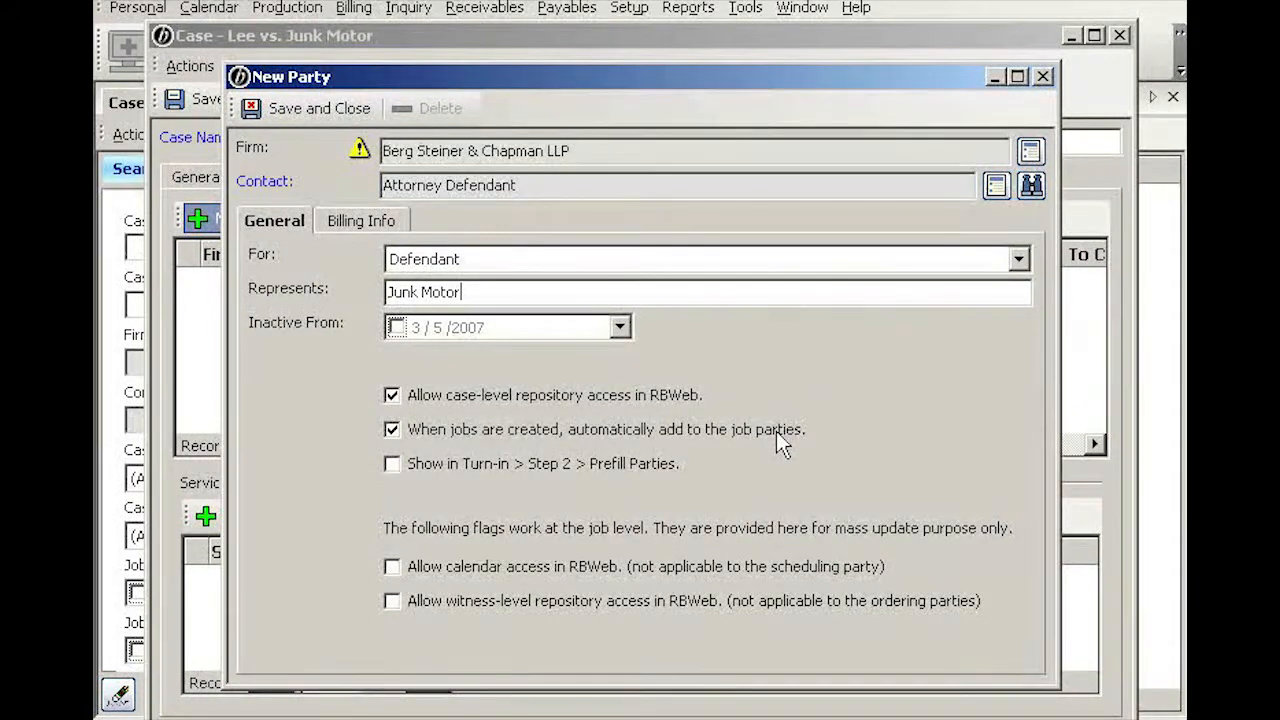
{"action": "left_click", "coordinate": [392, 465]}
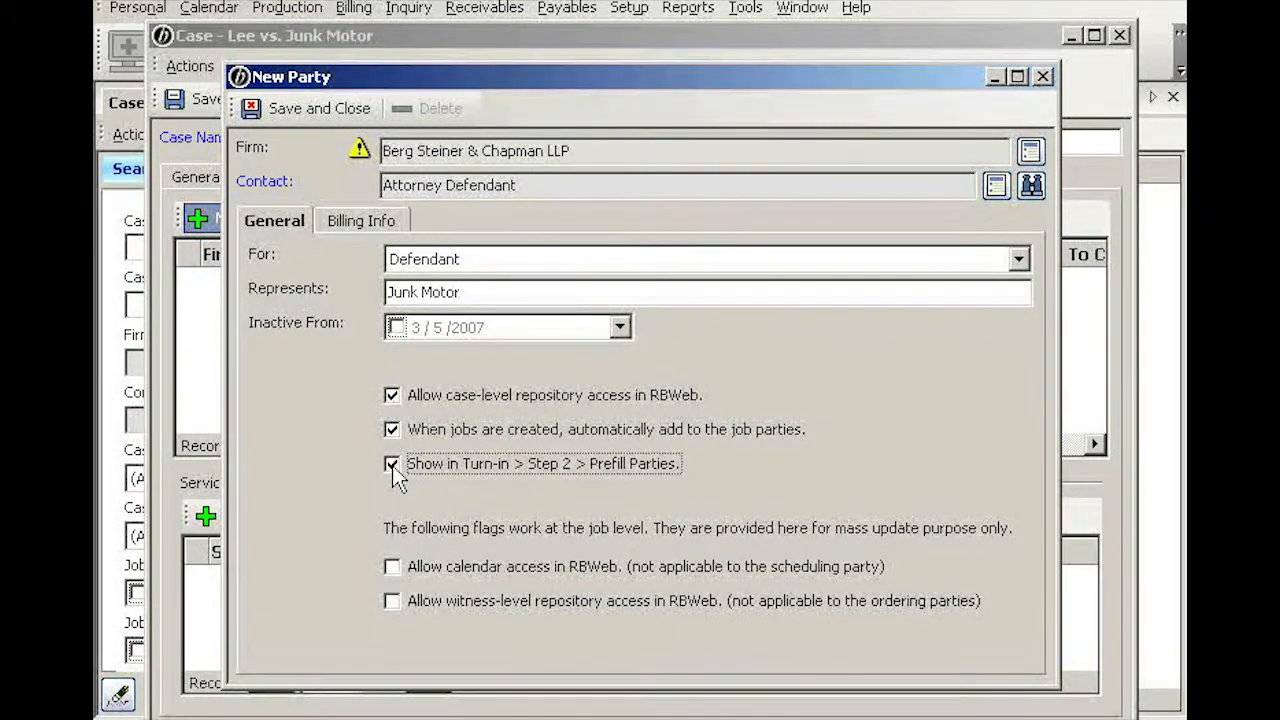
- In the party's billing information, enter the client matter number and make the bill-to Same as Sold To
{"action": "left_click", "coordinate": [352, 224]}
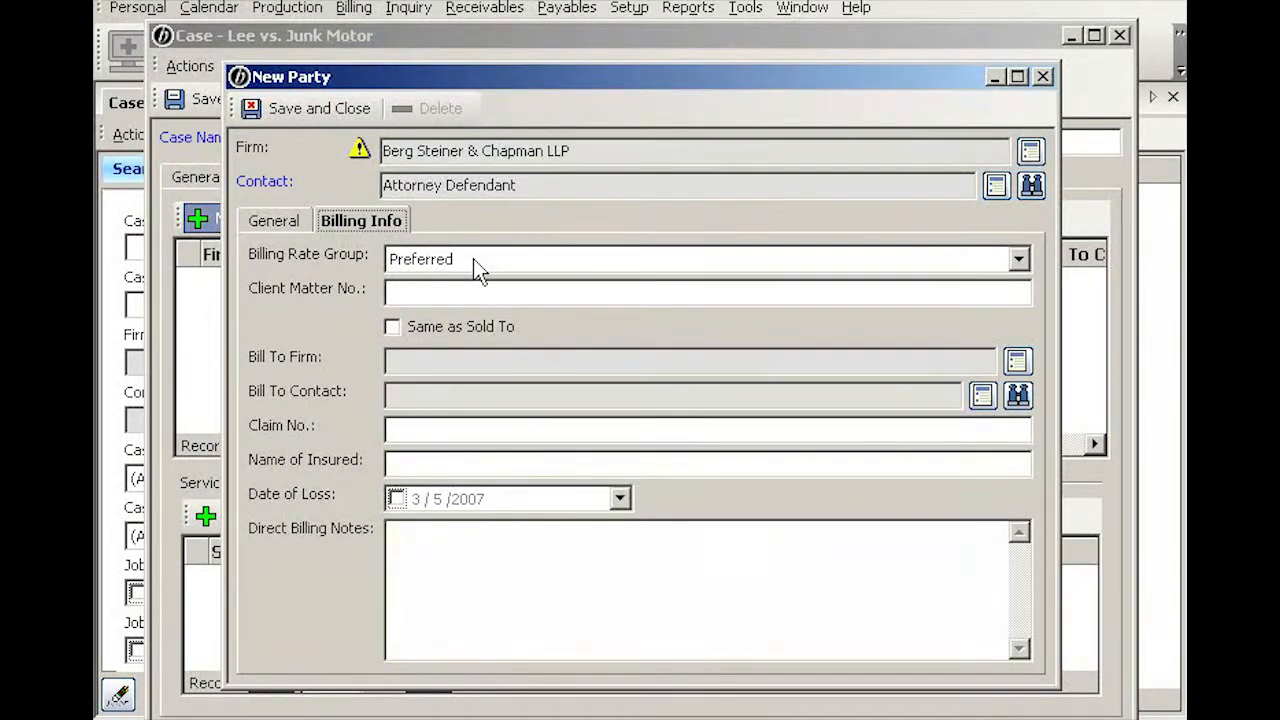
{"action": "left_click", "coordinate": [408, 293]}
{"action": "type", "text": "450-341"}
{"action": "left_click", "coordinate": [392, 328]}
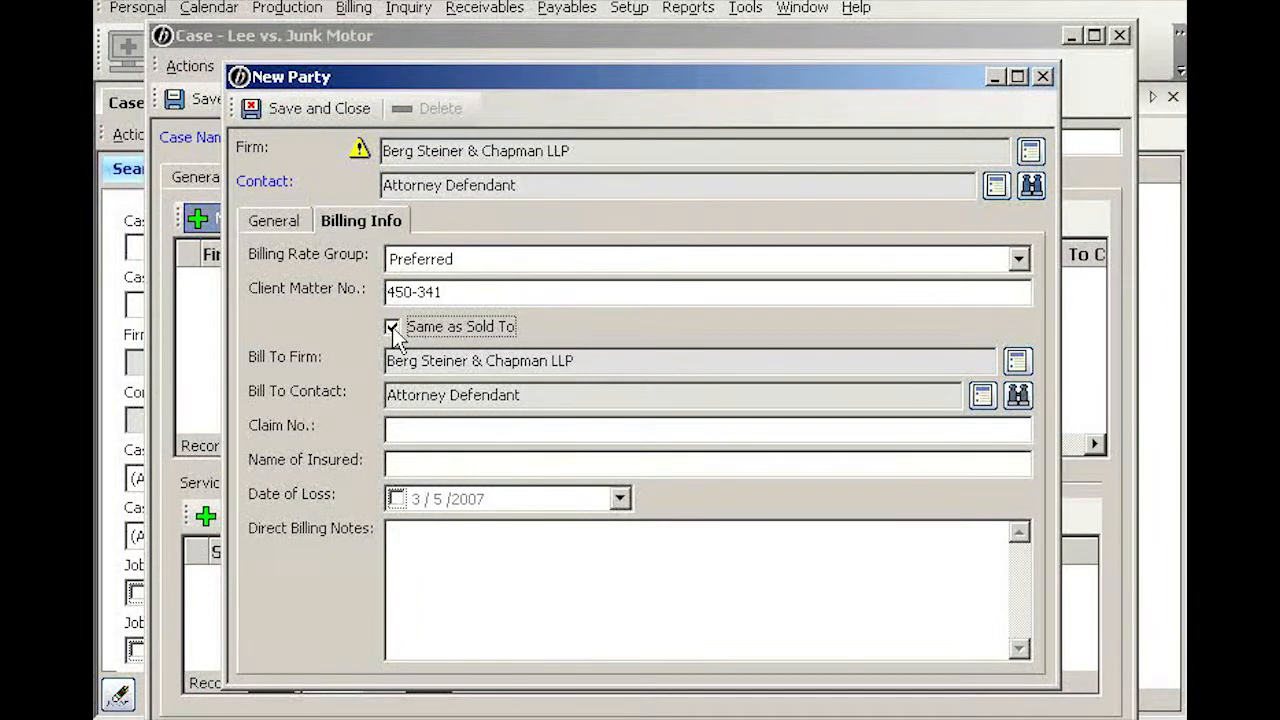
- Look for a different bill-to contact, clearing the search criteria and searching display names for "state"
{"action": "left_click", "coordinate": [1018, 396]}
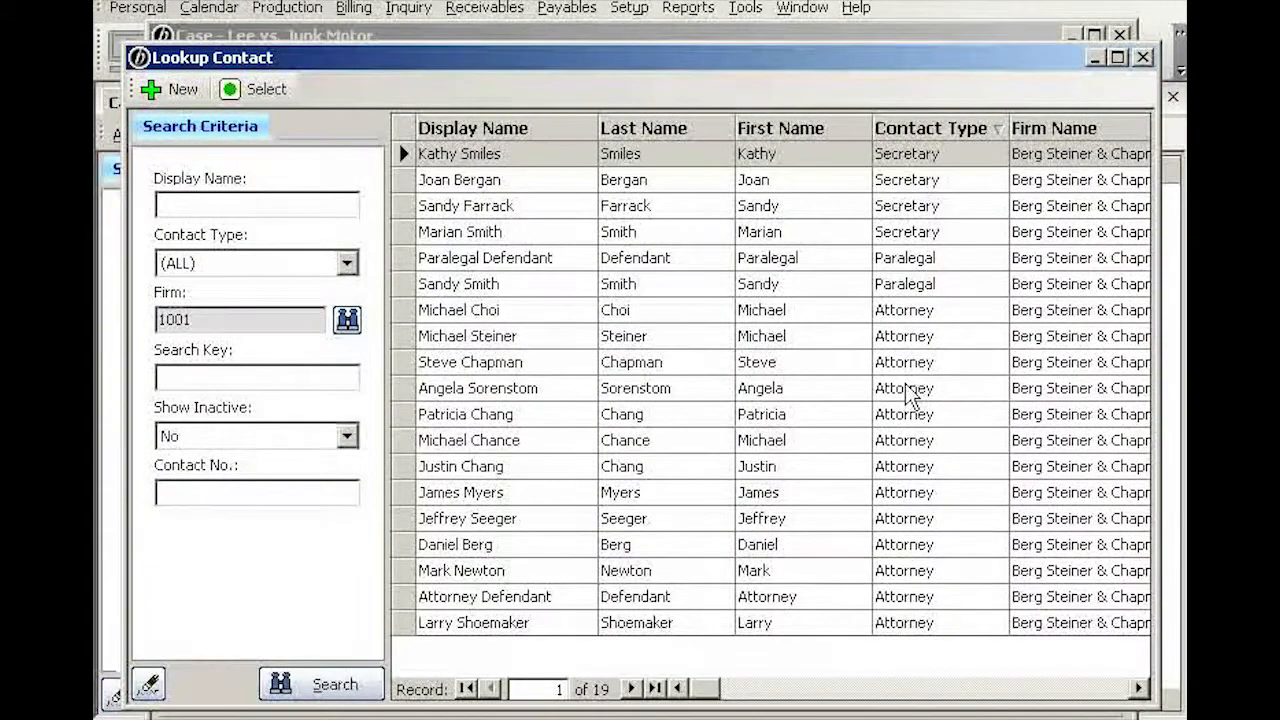
{"action": "type", "text": "s"}
{"action": "left_click", "coordinate": [150, 686]}
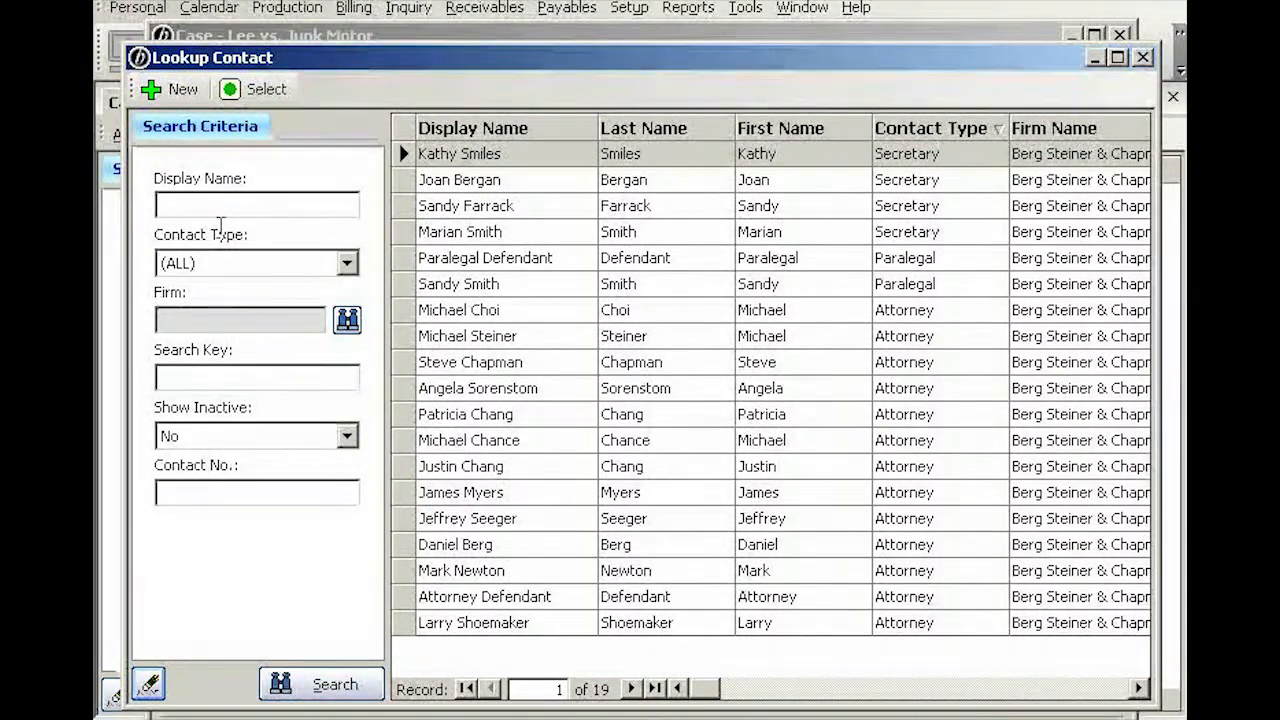
{"action": "left_click", "coordinate": [206, 212]}
{"action": "type", "text": "state"}
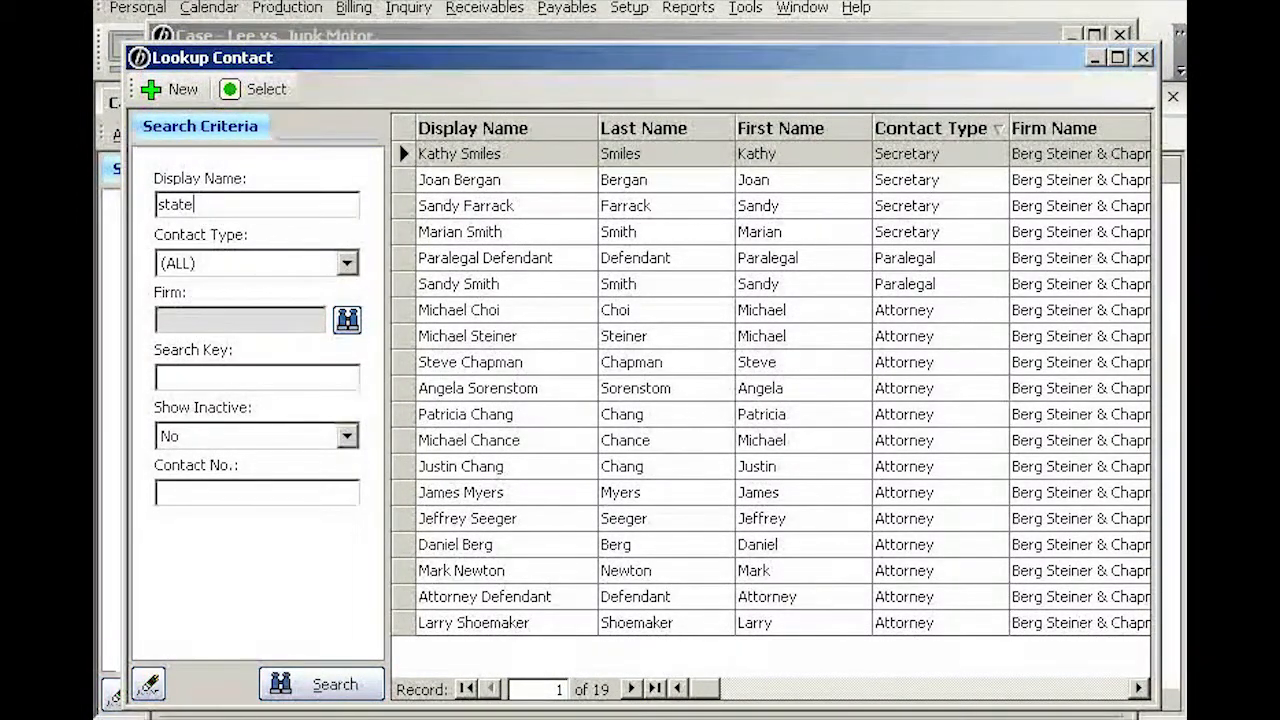
{"action": "key", "text": "Return"}
{"action": "left_click", "coordinate": [674, 438]}
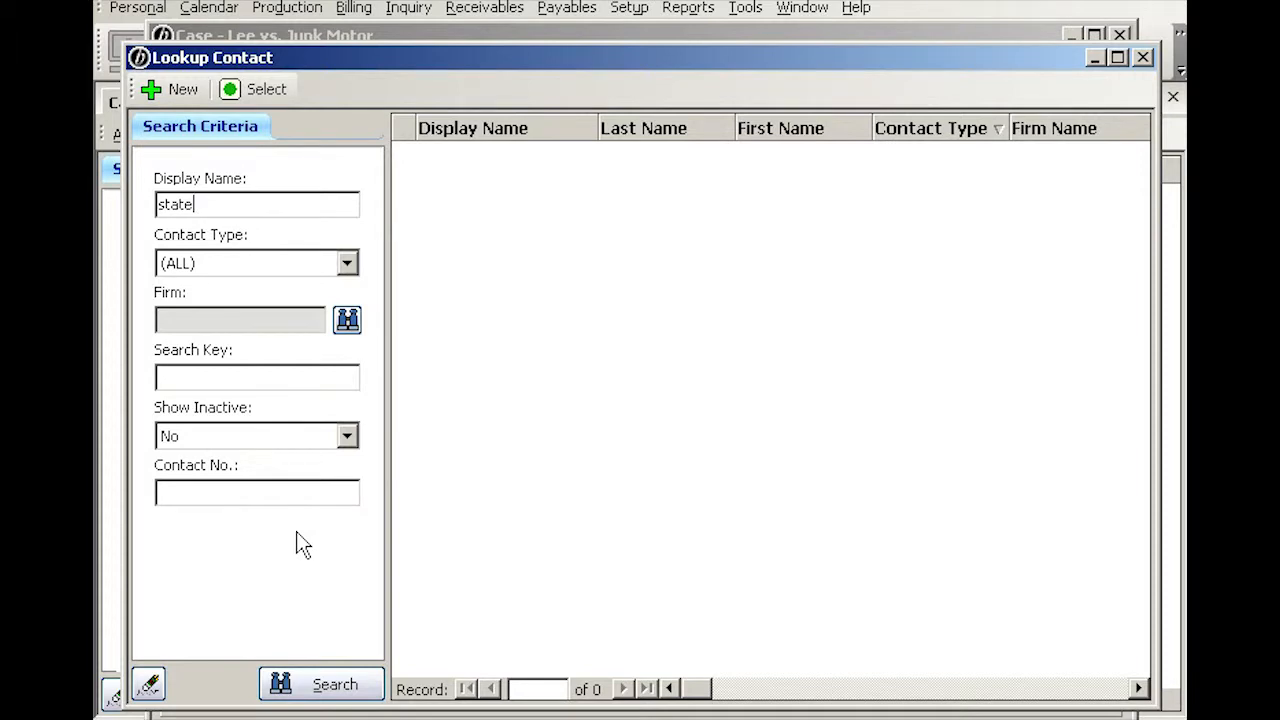
- Look up firms matching "state", filter the contacts by State Farm Insurance, and select its second listed attorney as the bill-to contact
{"action": "key", "text": "BackSpace"}
{"action": "key", "text": "BackSpace"}
{"action": "key", "text": "BackSpace"}
{"action": "key", "text": "BackSpace"}
{"action": "key", "text": "BackSpace"}
{"action": "type", "text": "state"}
{"action": "key", "text": "Return"}
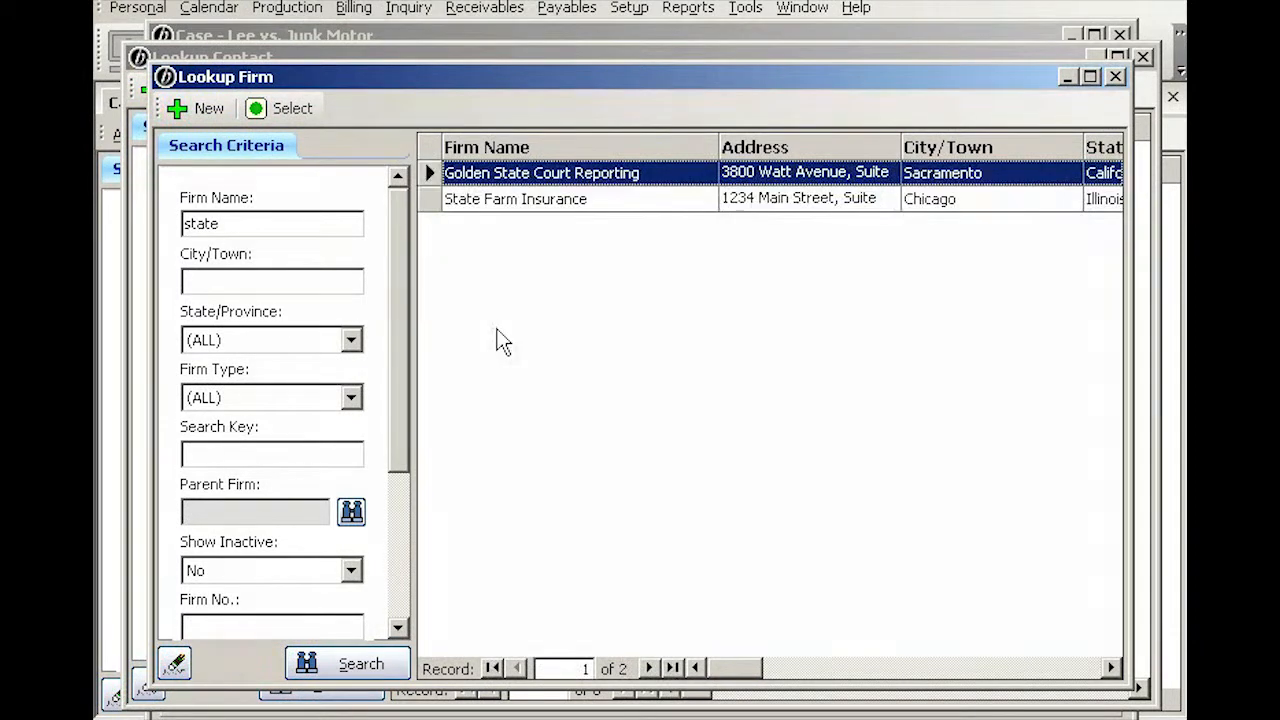
{"action": "double_click", "coordinate": [580, 199]}
{"action": "left_click", "coordinate": [334, 686]}
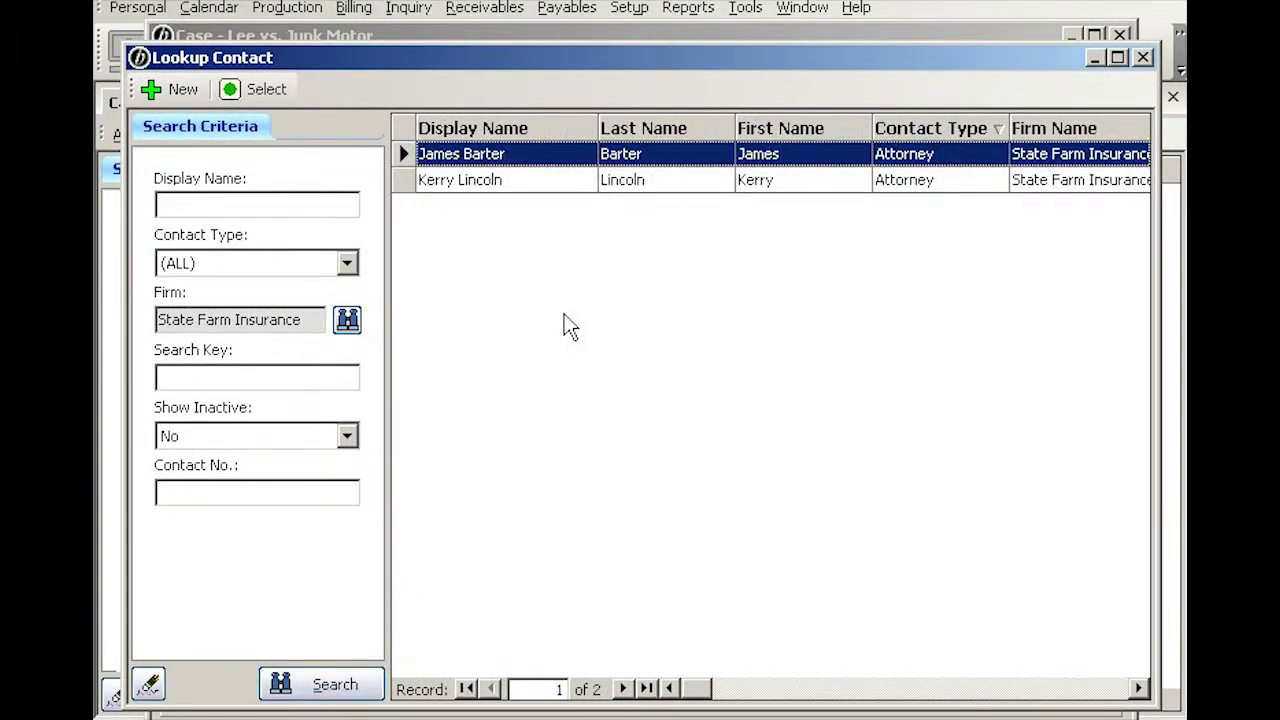
{"action": "double_click", "coordinate": [556, 181]}
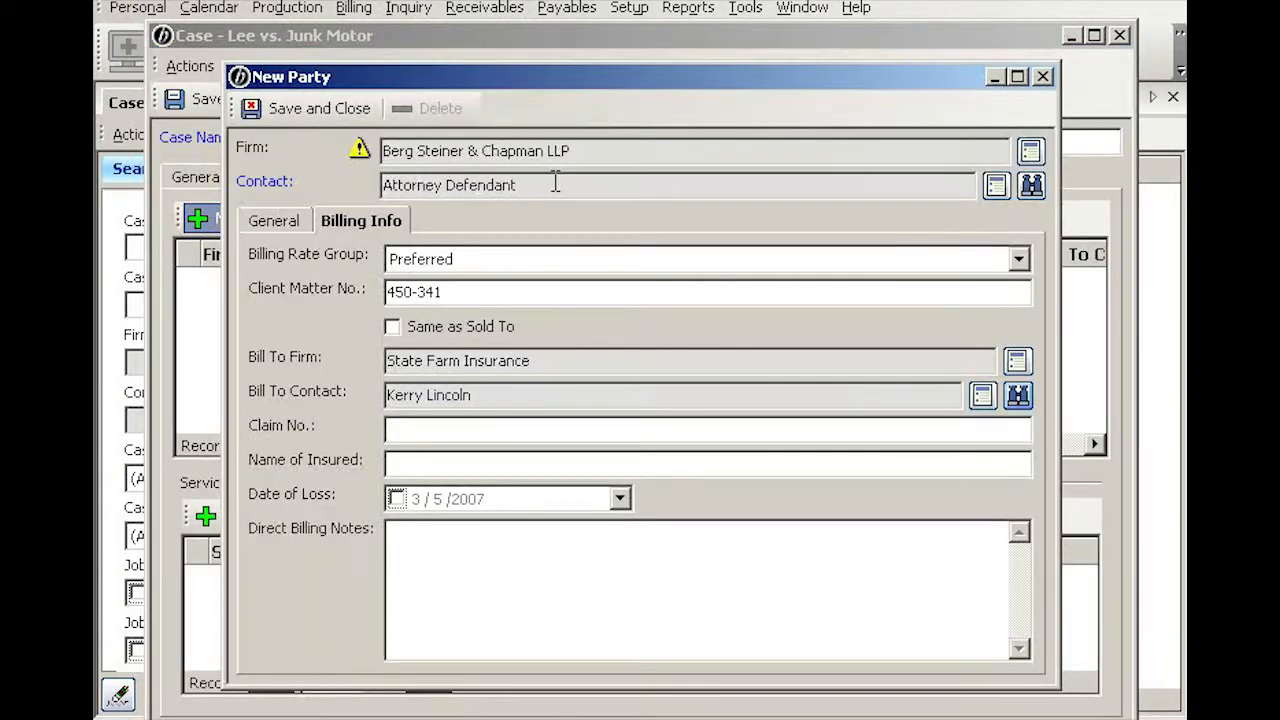
- Set the party's billing to Same as Sold To, leave the claim number and insured name blank, and save and close the party
{"action": "left_click", "coordinate": [431, 430]}
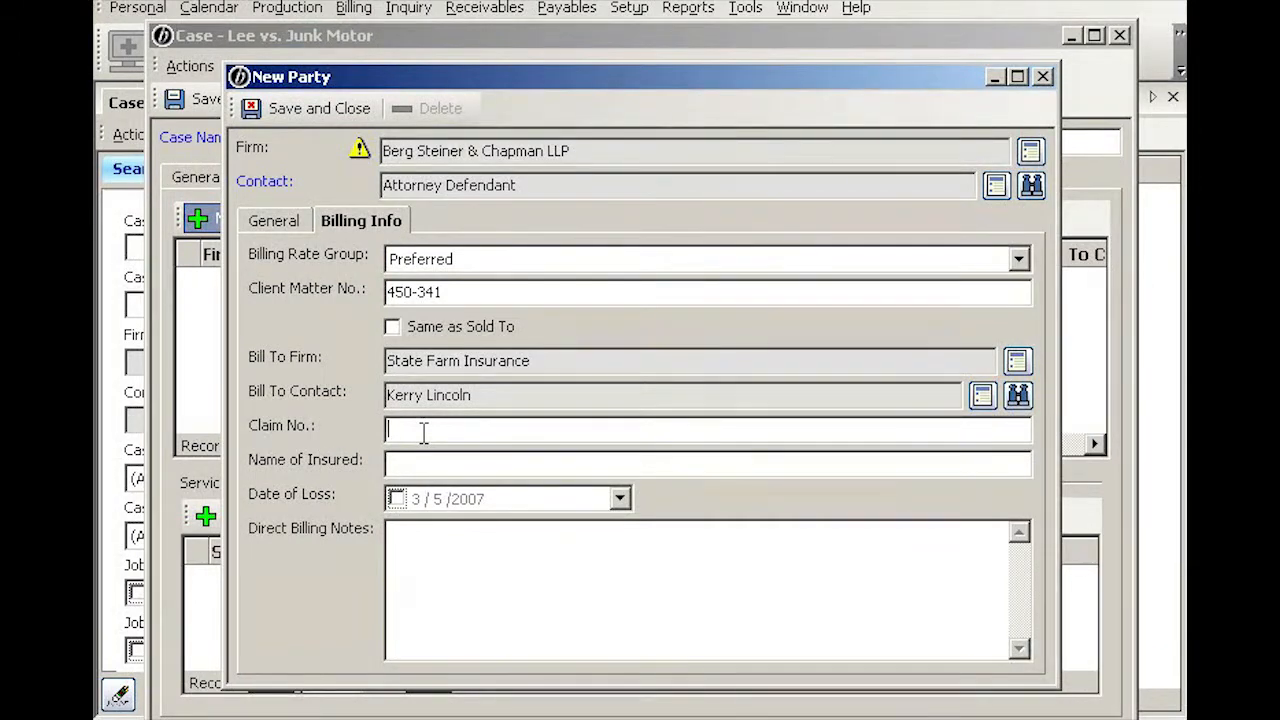
{"action": "left_click", "coordinate": [409, 464]}
{"action": "left_click", "coordinate": [392, 329]}
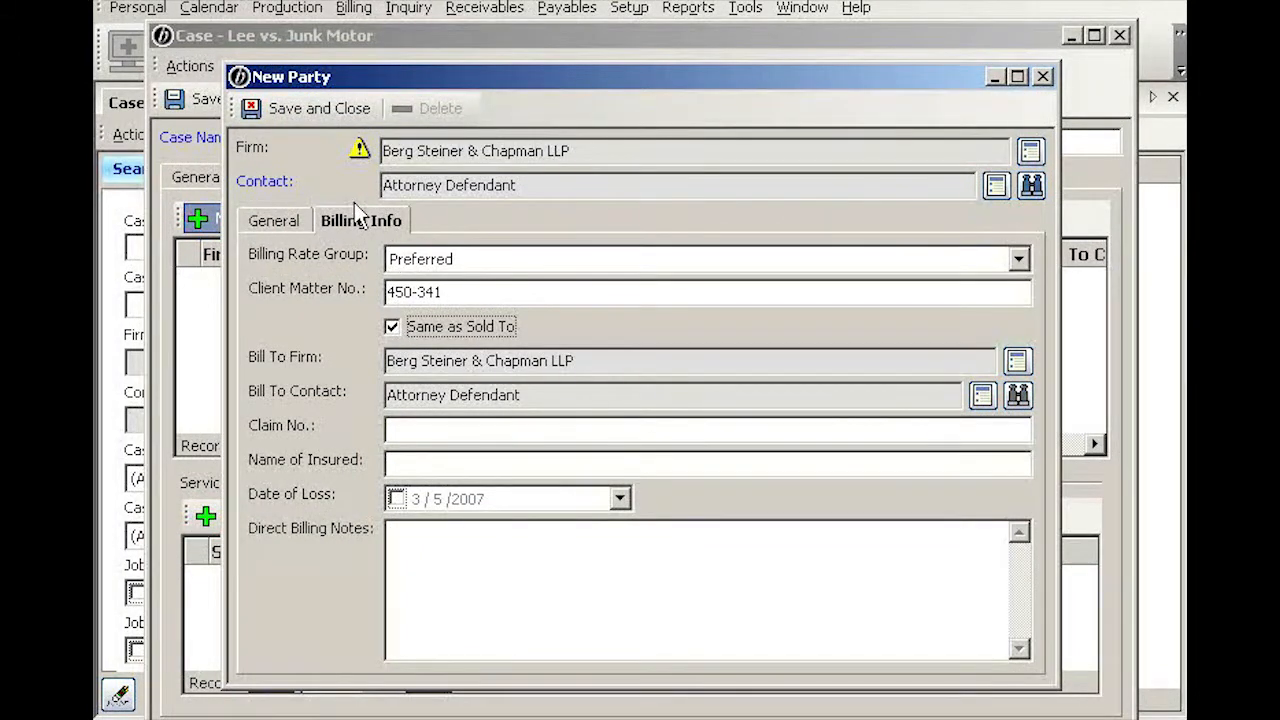
{"action": "left_click", "coordinate": [285, 108]}
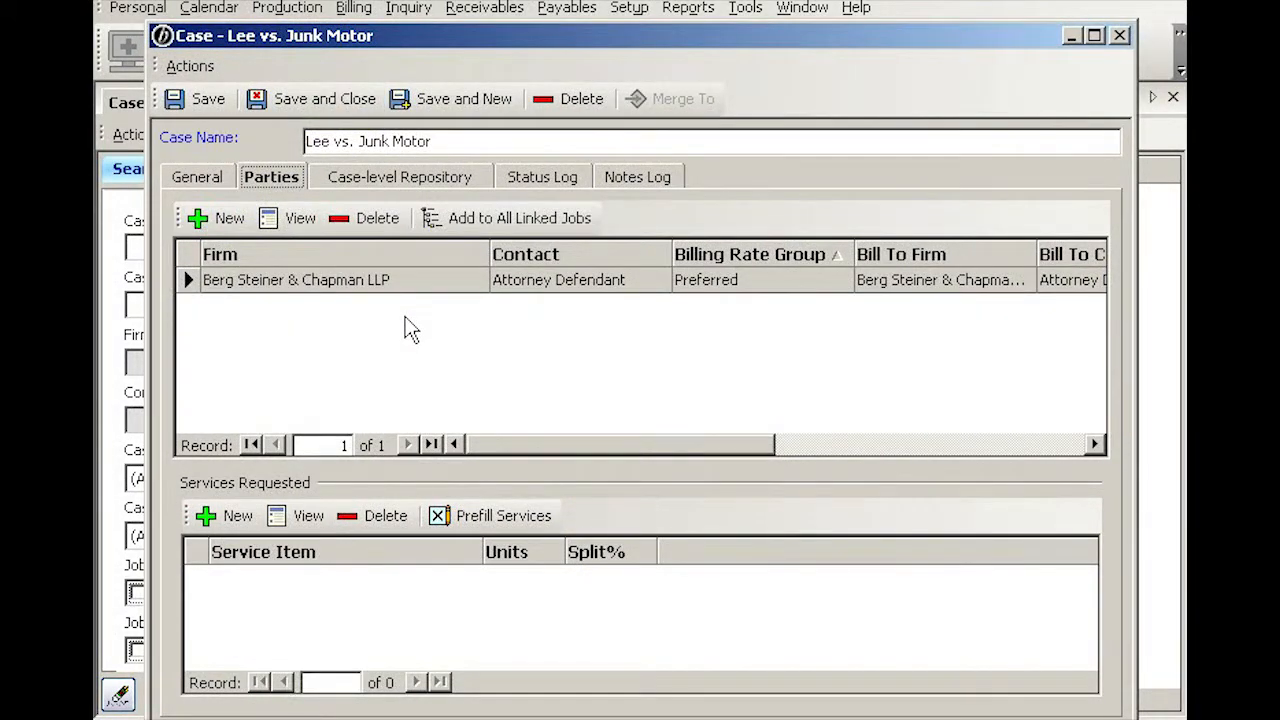
- Start another party for the case, look up contacts matching "def", and select Attorney Co-Defendant as its contact
{"action": "left_click", "coordinate": [229, 220]}
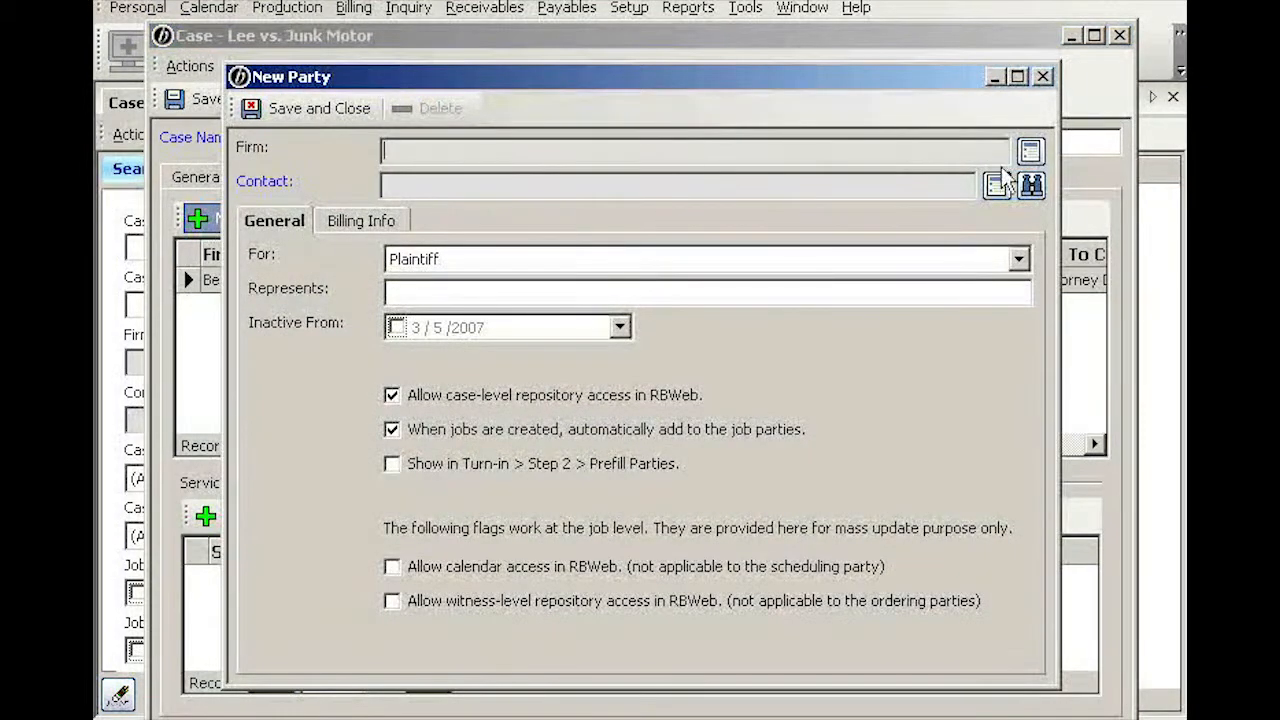
{"action": "left_click", "coordinate": [1031, 185]}
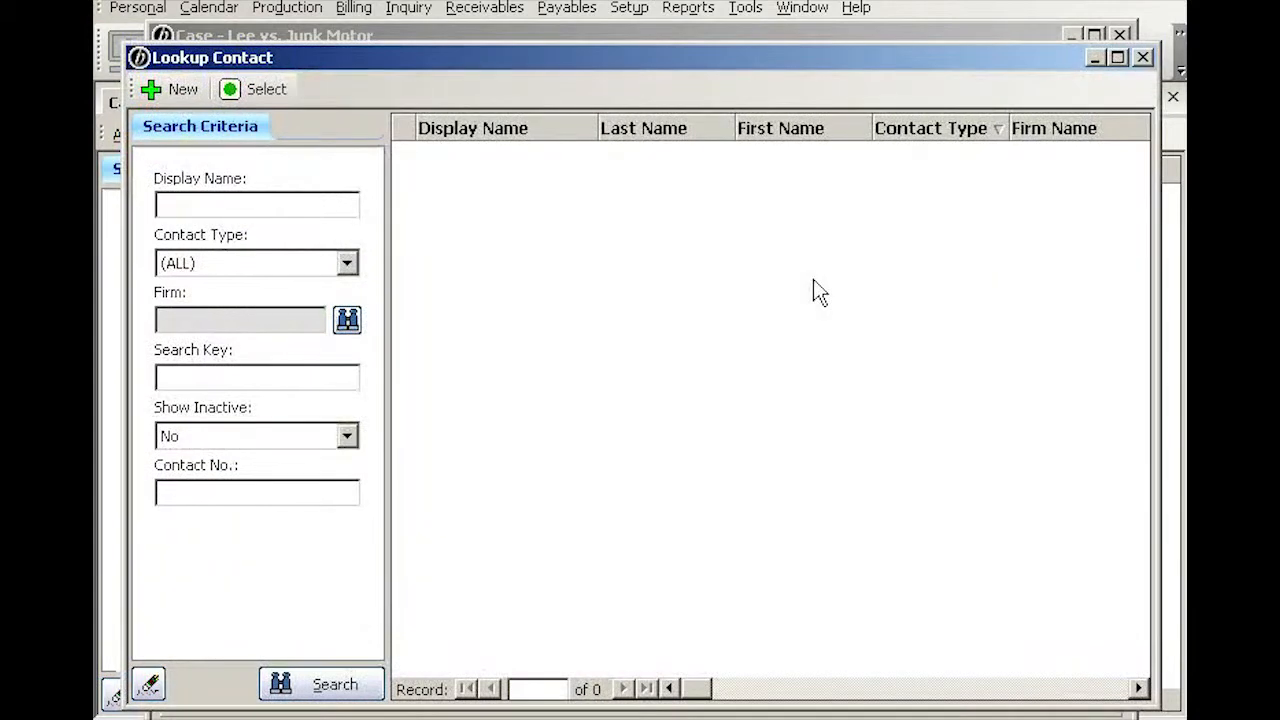
{"action": "type", "text": "def"}
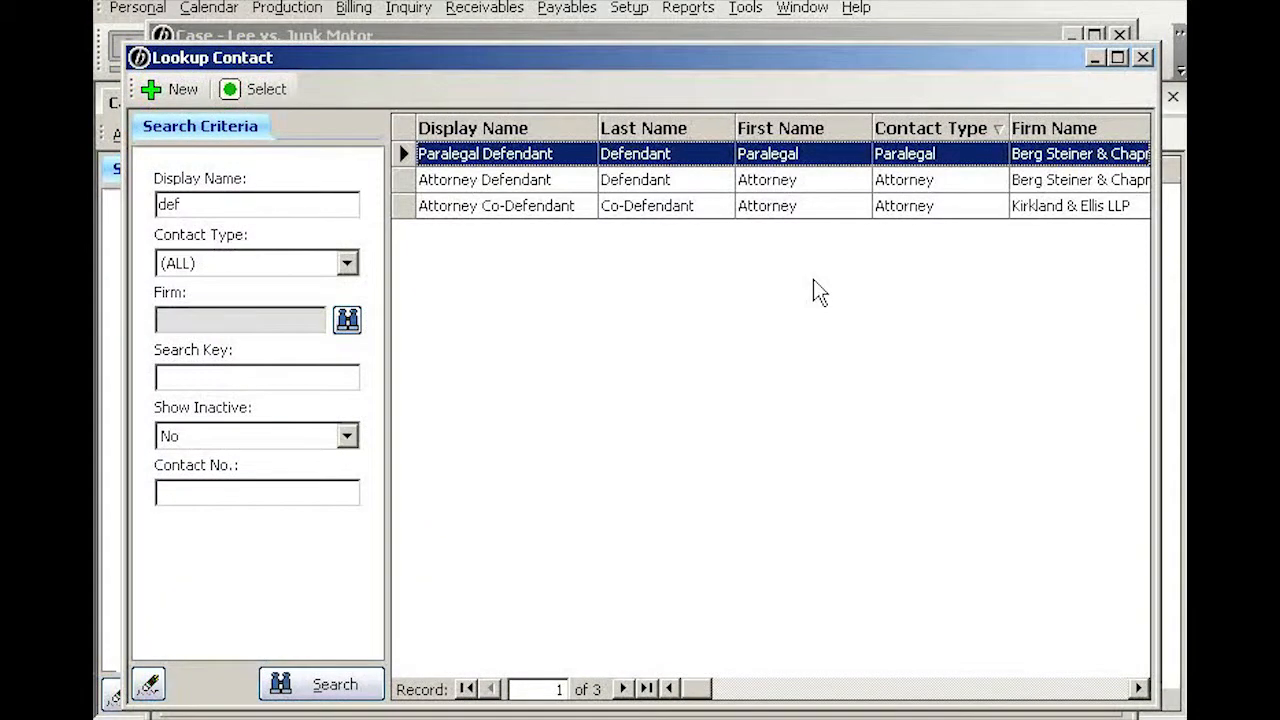
{"action": "double_click", "coordinate": [577, 212]}
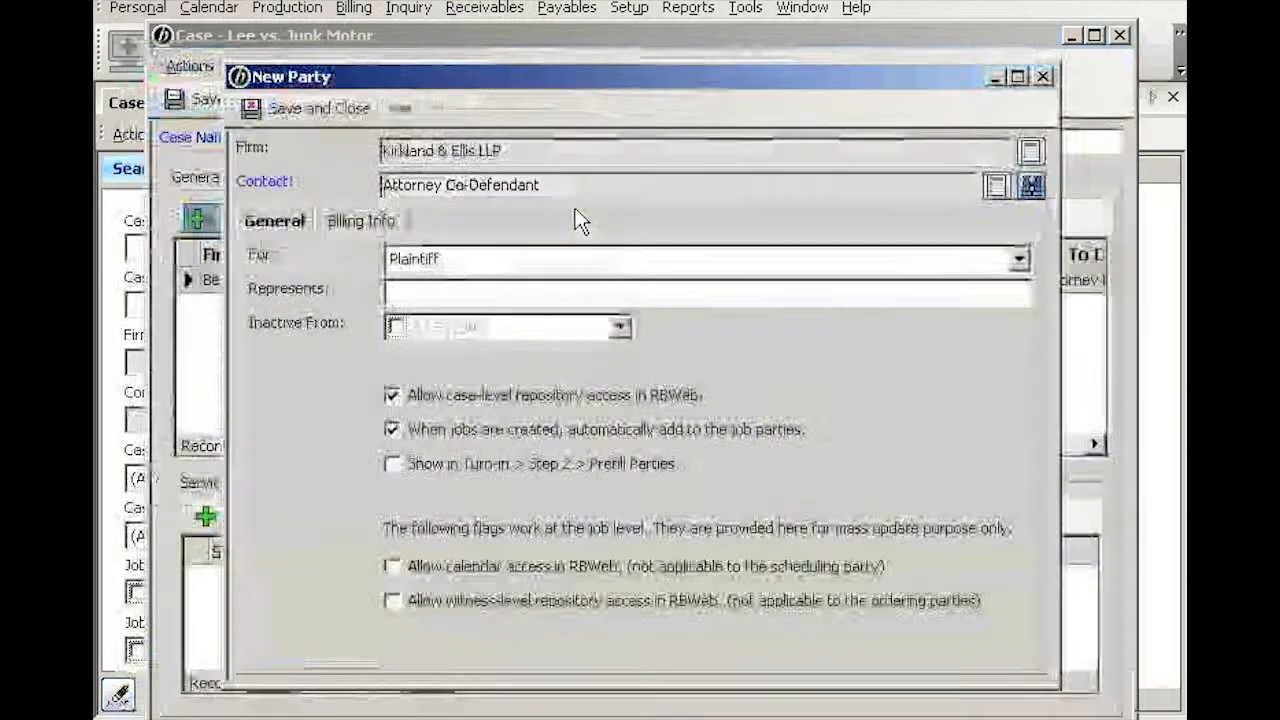
- Make the co-defendant attorney a Defendant party representing Junk Motor and show it in the Turn-in Step 2 Prefill Parties
{"action": "left_click", "coordinate": [512, 262]}
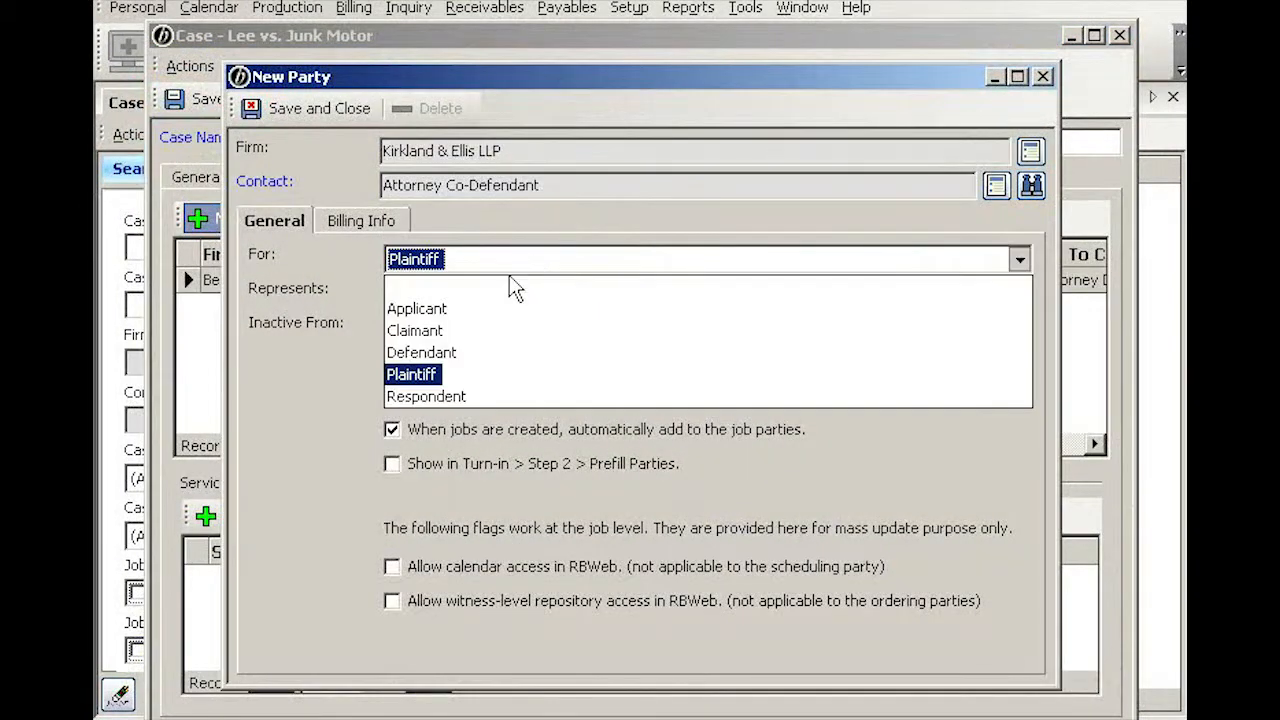
{"action": "left_click", "coordinate": [435, 352]}
{"action": "left_click", "coordinate": [430, 288]}
{"action": "type", "text": "Junk Motor"}
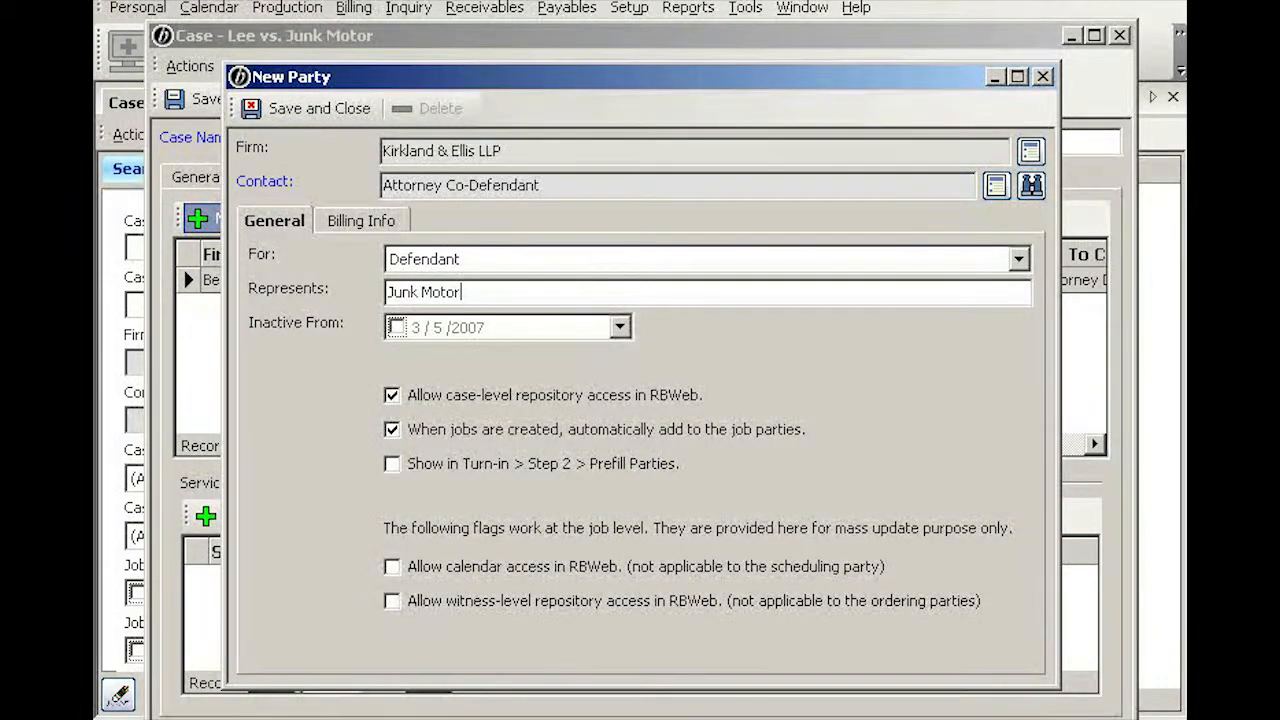
{"action": "left_click", "coordinate": [392, 465]}
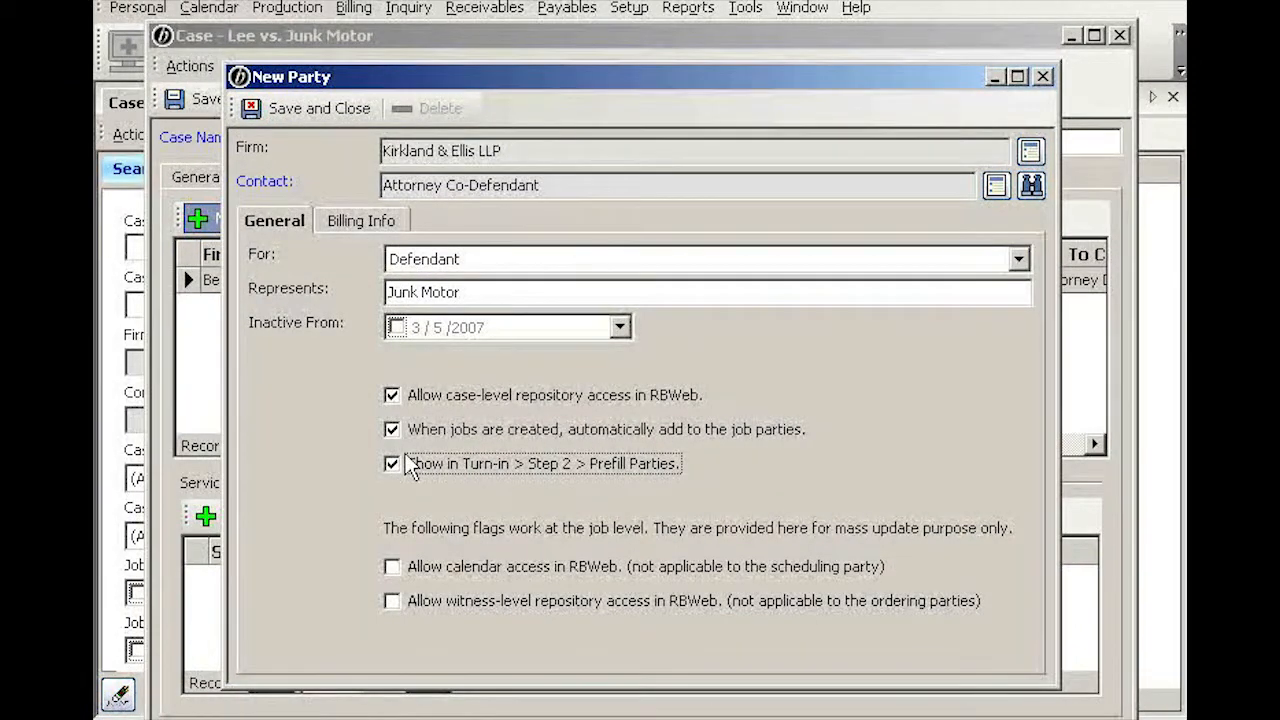
- Set the co-defendant attorney's billing to Same as Sold To, then save and close the party
{"action": "left_click", "coordinate": [386, 221]}
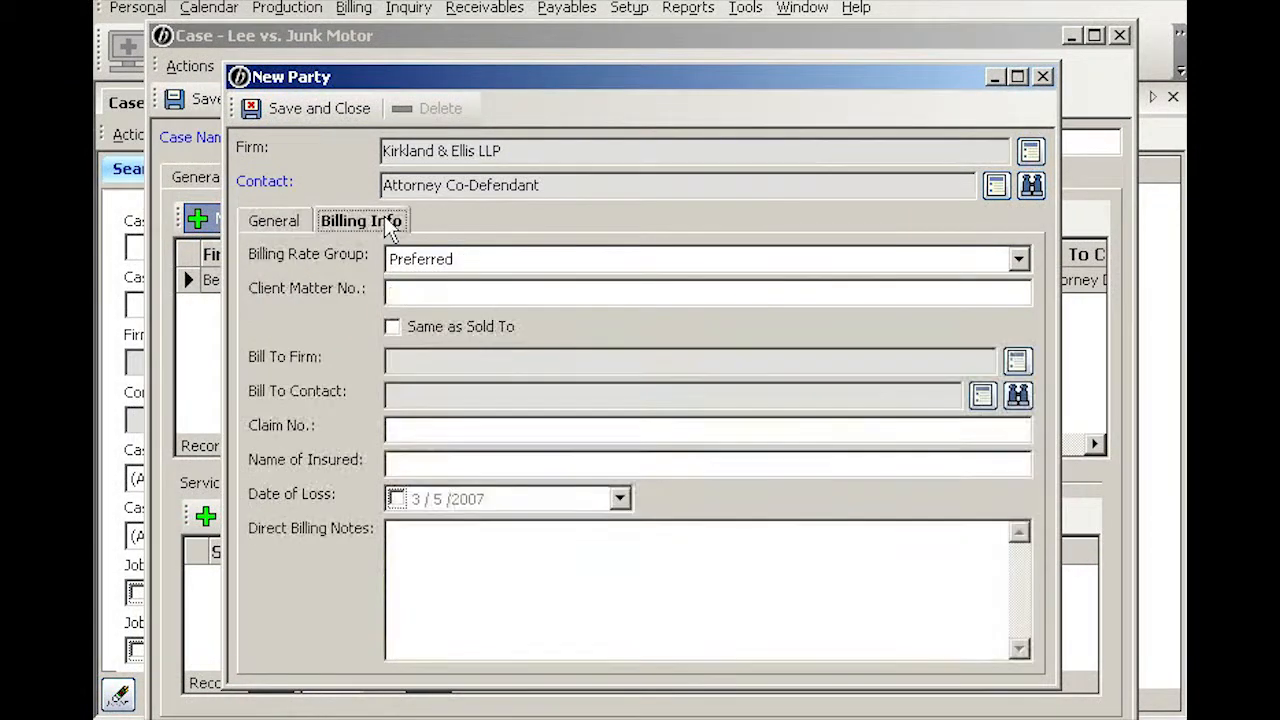
{"action": "left_click", "coordinate": [391, 327]}
{"action": "left_click", "coordinate": [297, 108]}
- Start a third party for the case, look up contacts matching "def", and select Paralegal Defendant as its contact
{"action": "left_click", "coordinate": [220, 218]}
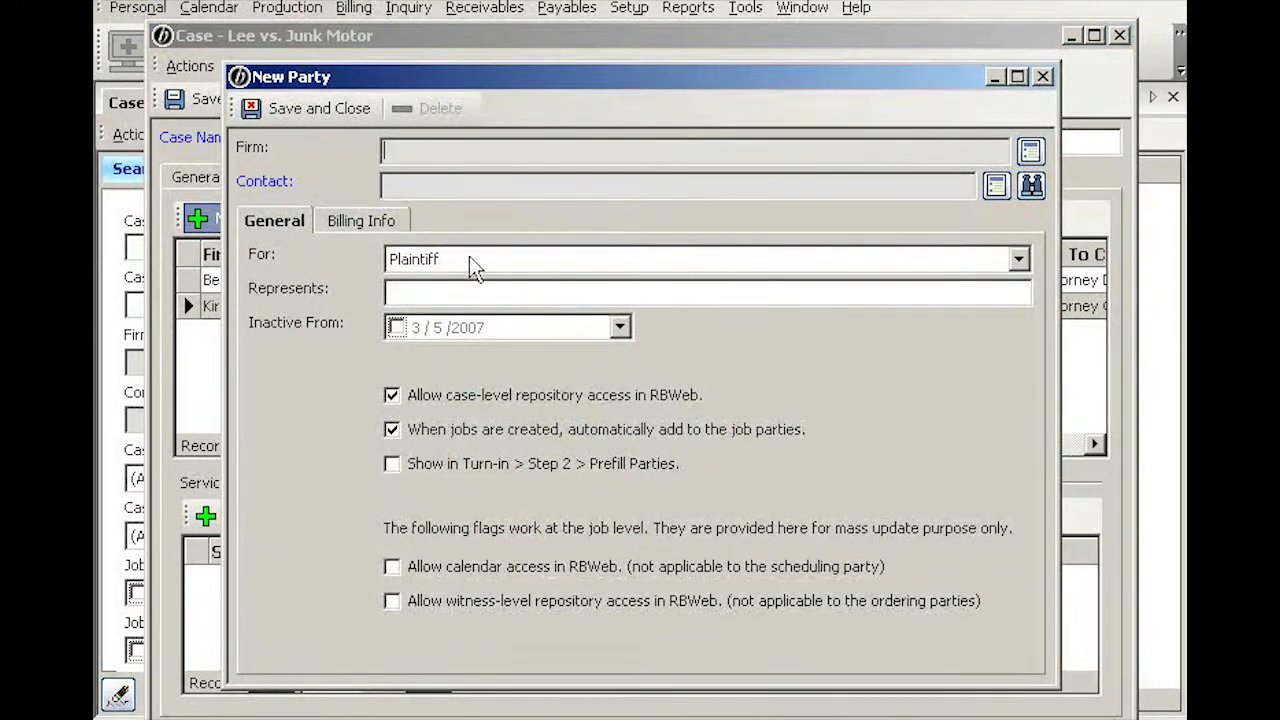
{"action": "left_click", "coordinate": [1031, 185]}
{"action": "type", "text": "def"}
{"action": "key", "text": "Return"}
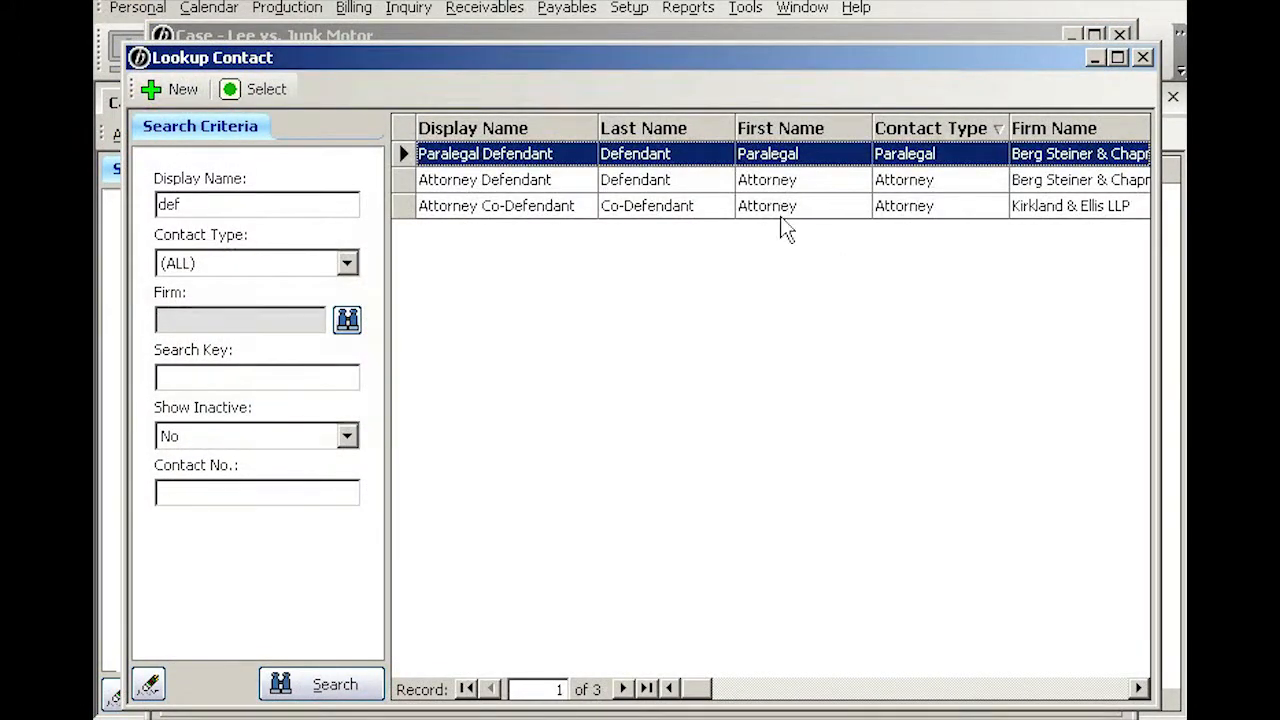
{"action": "double_click", "coordinate": [577, 167]}
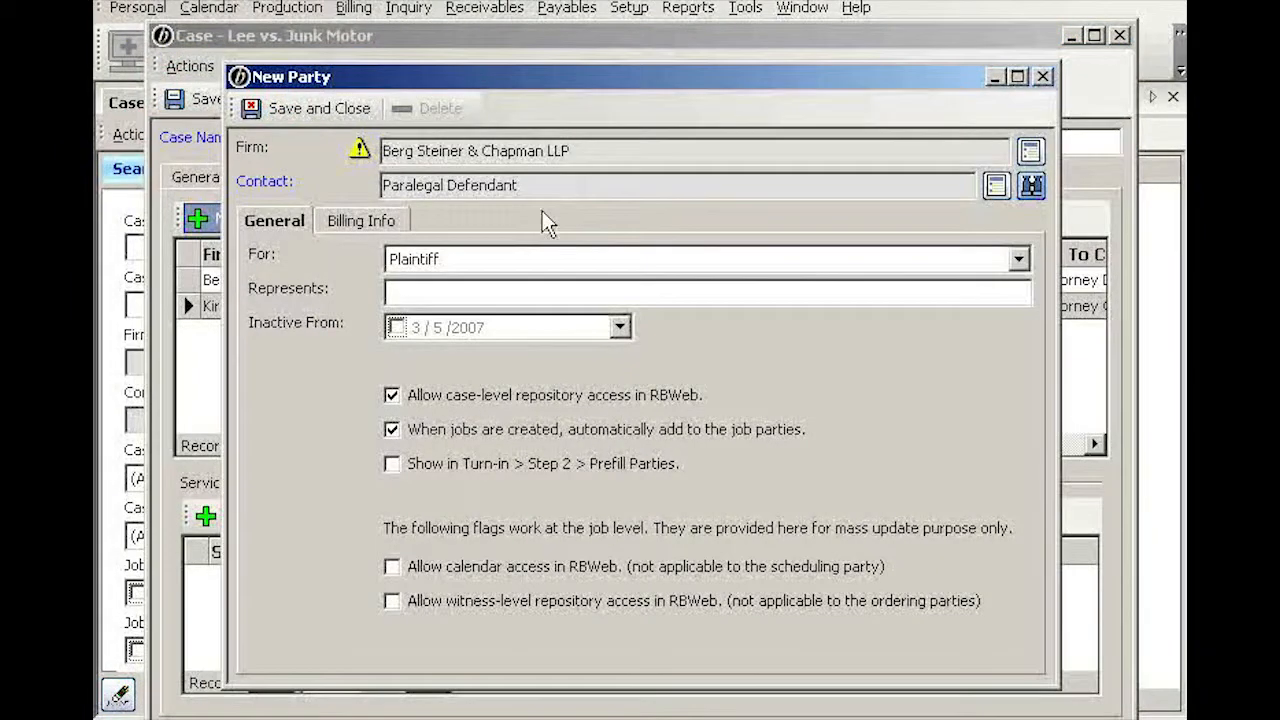
- Make the paralegal a Defendant party representing Junk Motor, turn off automatic adding to job parties, and save and close it
{"action": "left_click", "coordinate": [500, 262]}
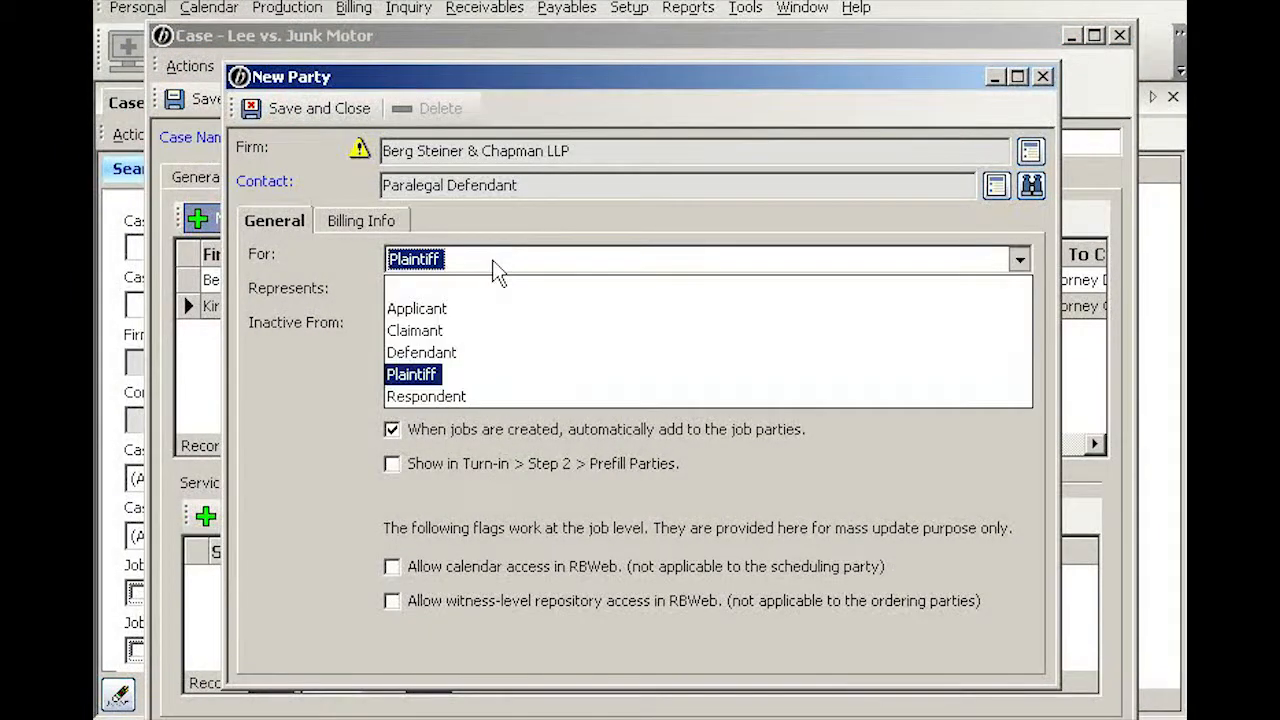
{"action": "left_click", "coordinate": [432, 352]}
{"action": "left_click", "coordinate": [431, 292]}
{"action": "type", "text": "Ju"}
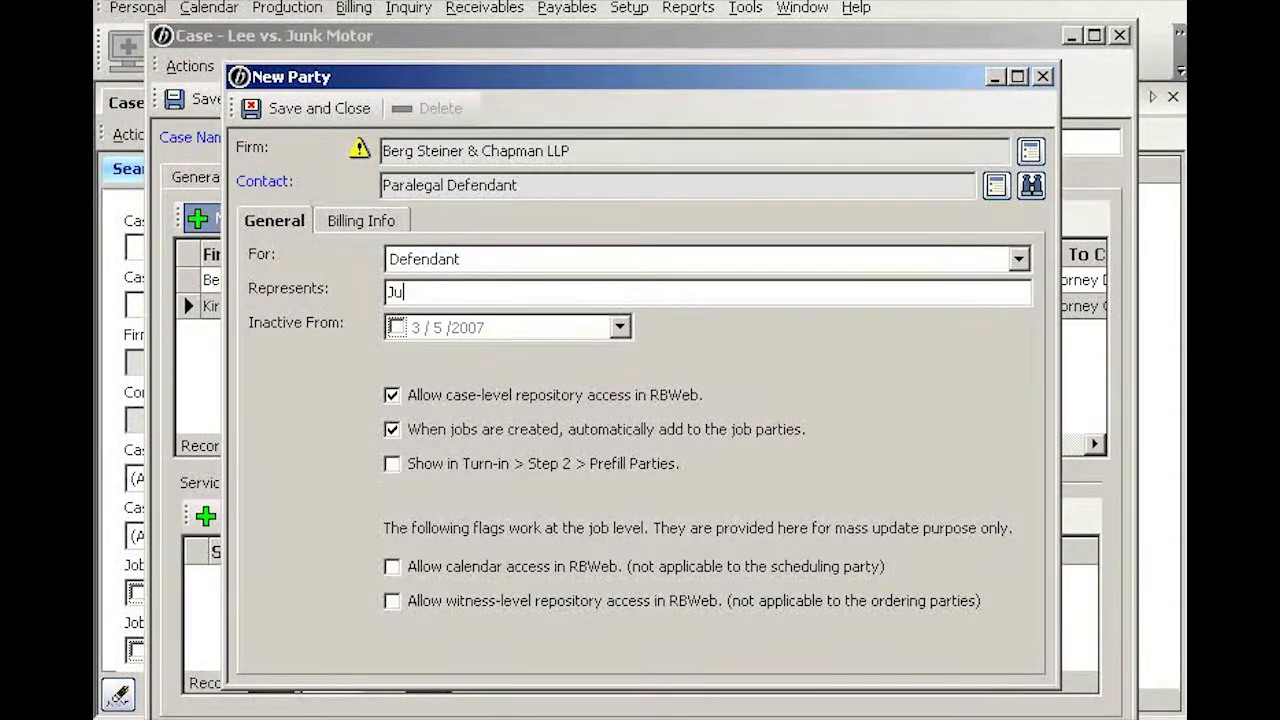
{"action": "type", "text": "nk Motor"}
{"action": "left_click", "coordinate": [394, 429]}
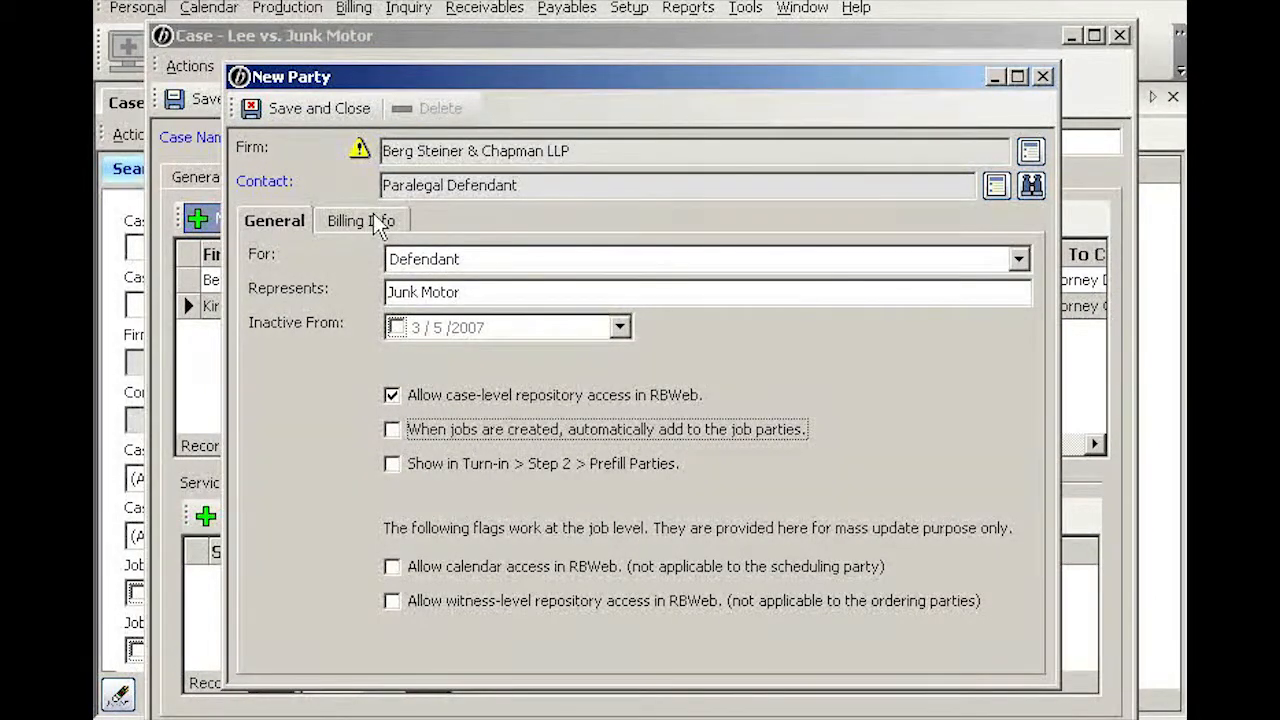
{"action": "left_click", "coordinate": [287, 108]}
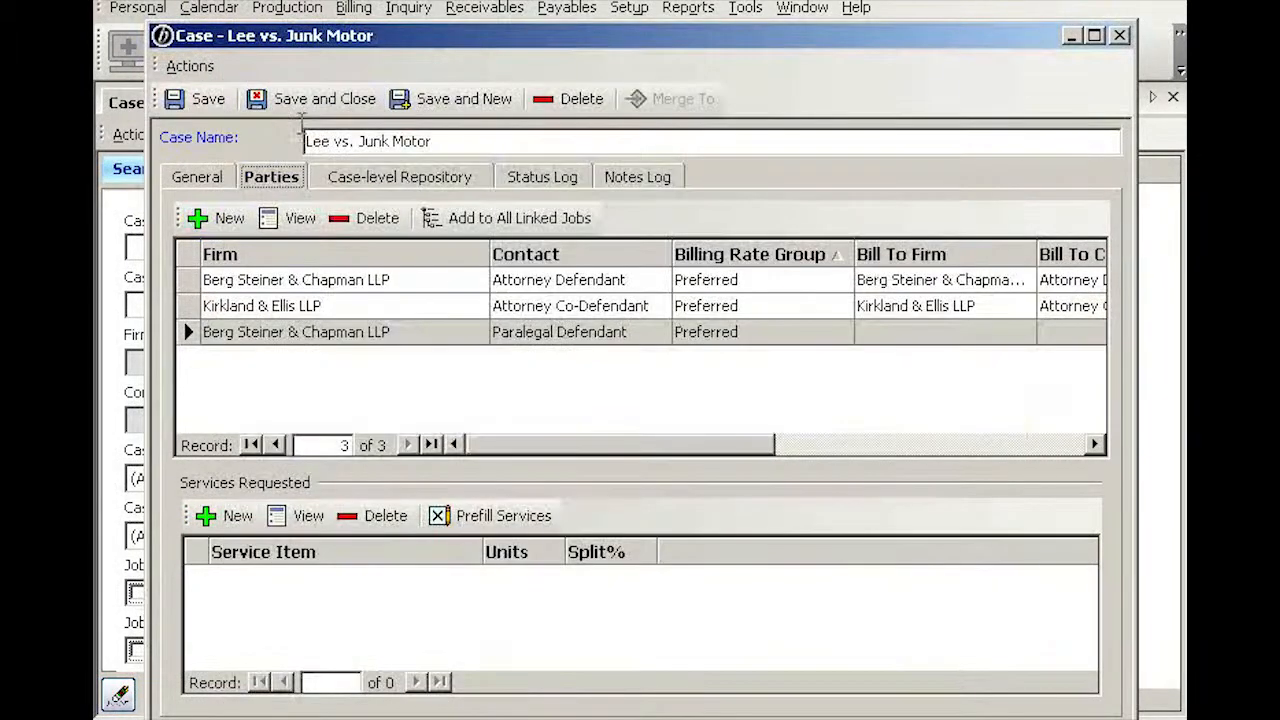
- Start a fourth party for the case, look up contacts matching "plain", and select Attorney Plaintiff as its contact
{"action": "left_click", "coordinate": [232, 224]}
{"action": "left_click", "coordinate": [1031, 185]}
{"action": "type", "text": "plain"}
{"action": "key", "text": "Return"}
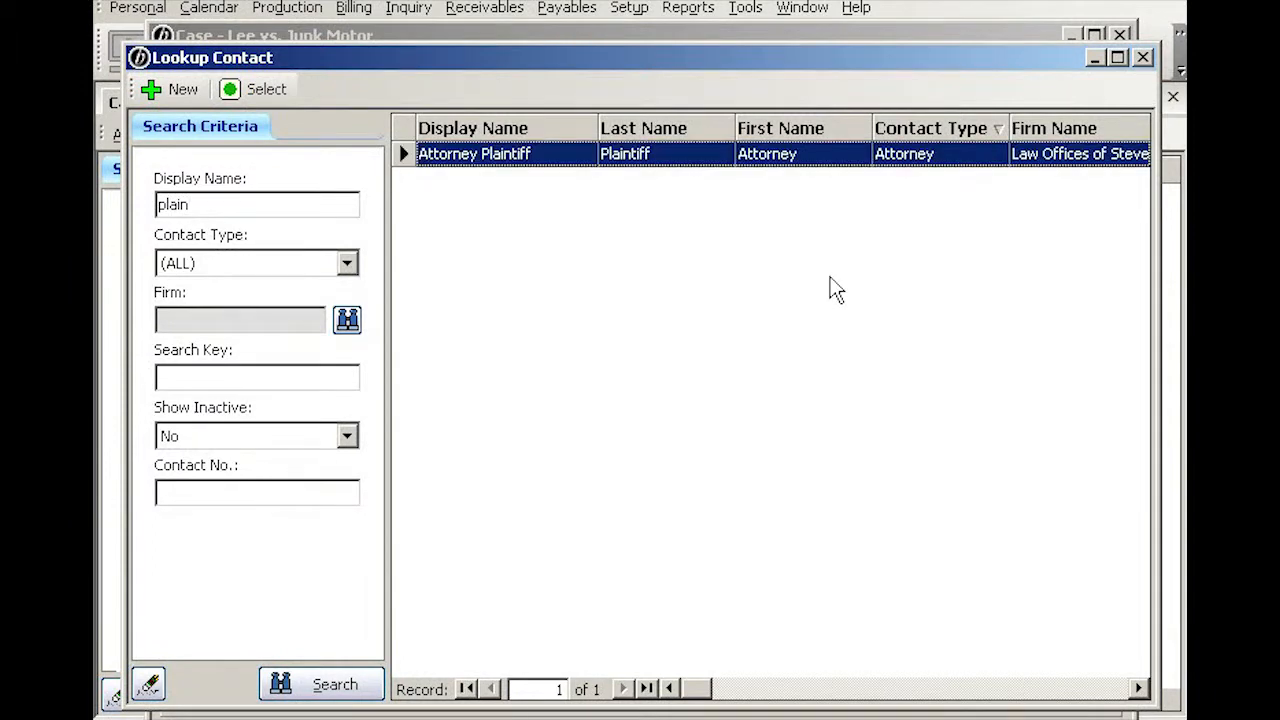
{"action": "double_click", "coordinate": [569, 156]}
- Enter the plaintiff's full name as the represented person and show this party in the Turn-in Step 2 Prefill Parties
{"action": "left_click", "coordinate": [412, 297]}
{"action": "type", "text": "Yong Lee"}
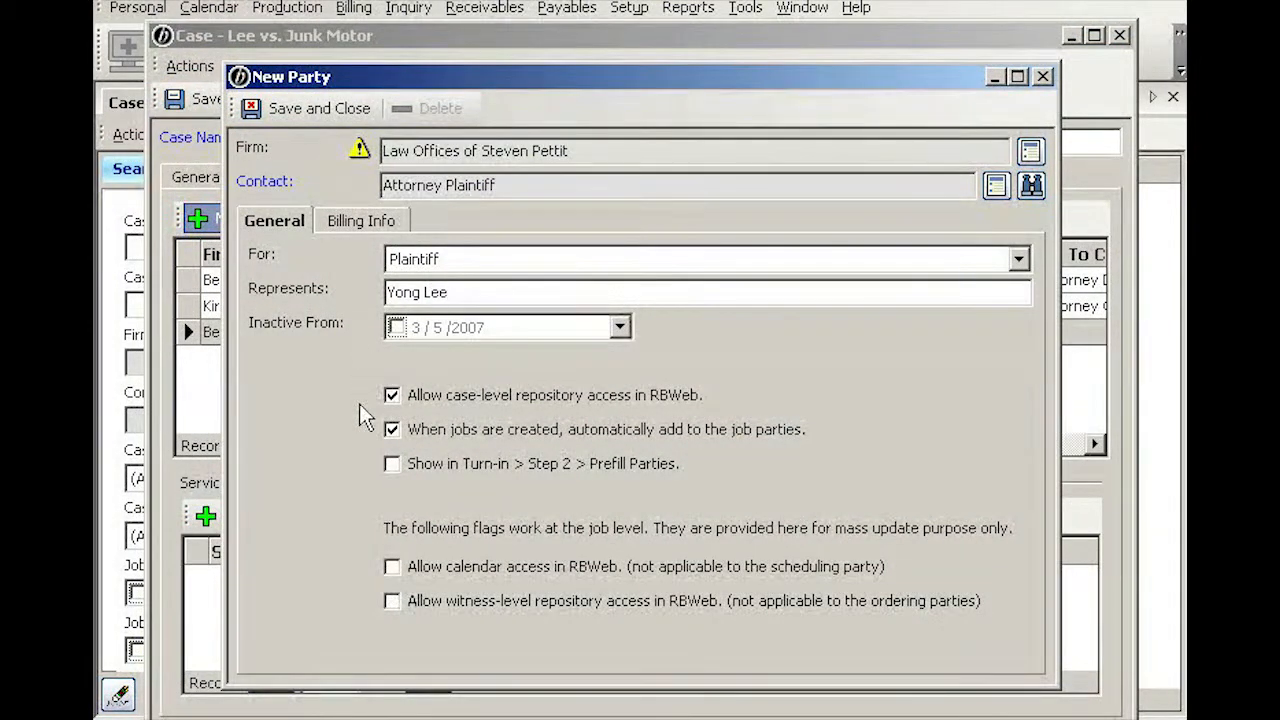
{"action": "left_click", "coordinate": [392, 465]}
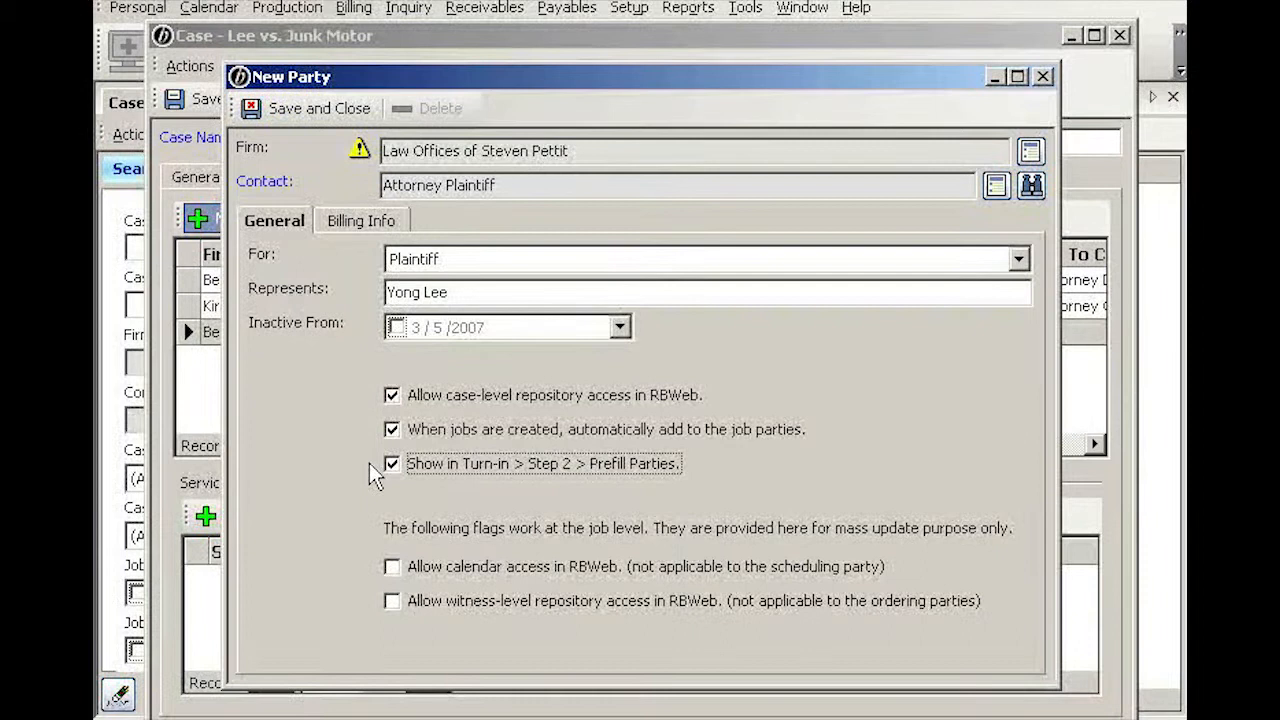
- Open the plaintiff attorney's billing information
{"action": "left_click", "coordinate": [356, 216]}
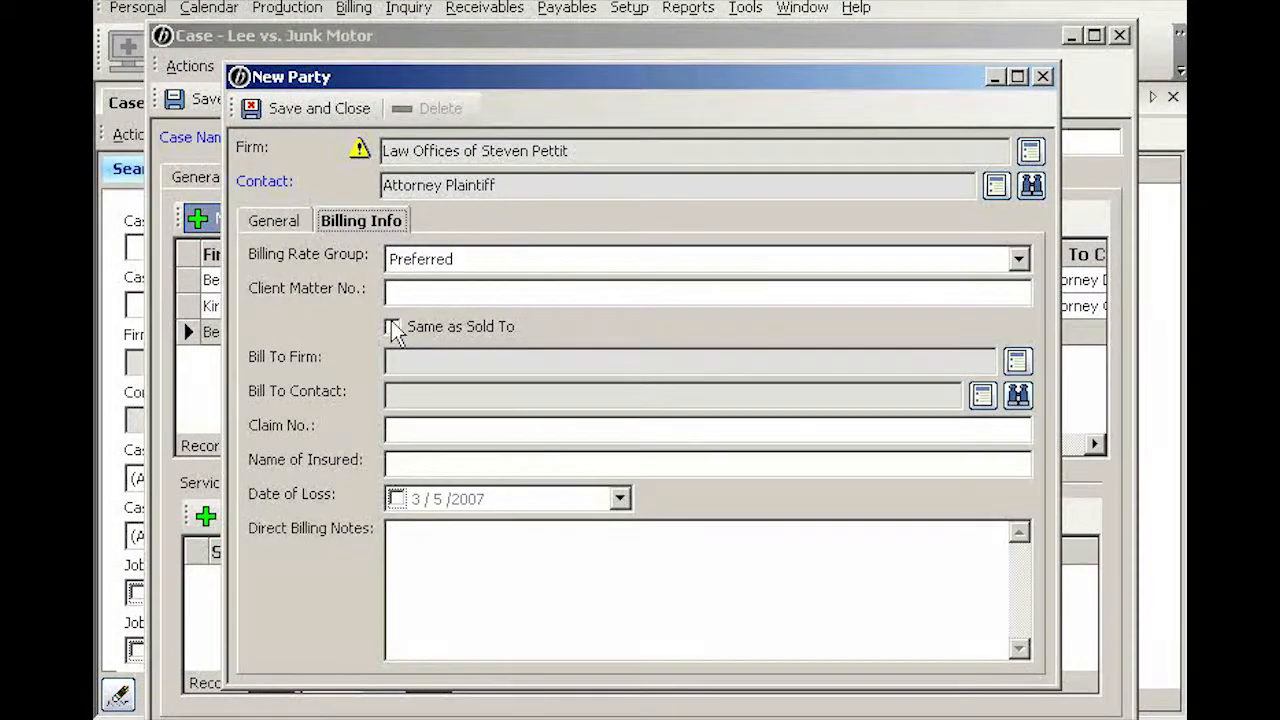